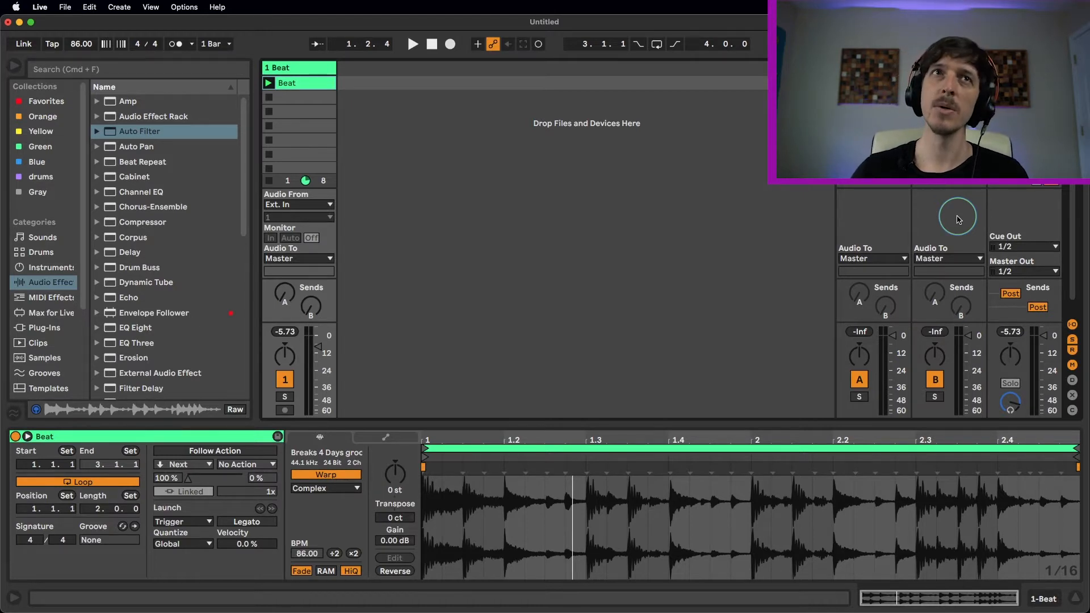
Play the Beat track's drum loop briefly to hear it, and stop playback
left_click(298, 70)
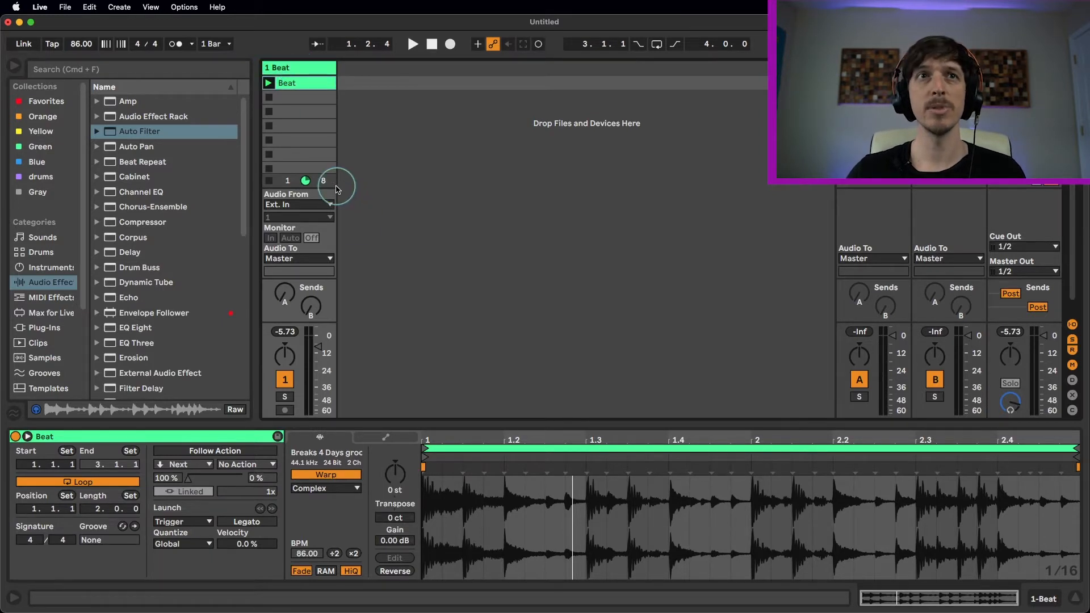
key("space")
key("space")
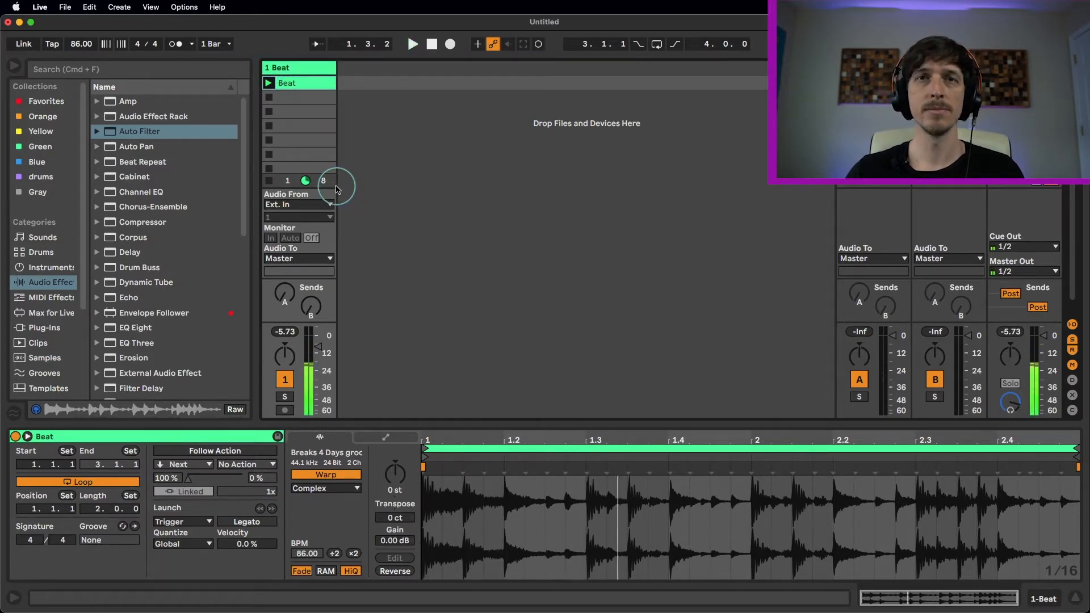
Insert a new audio track after the Beat track and name it Dummy
left_click(305, 70)
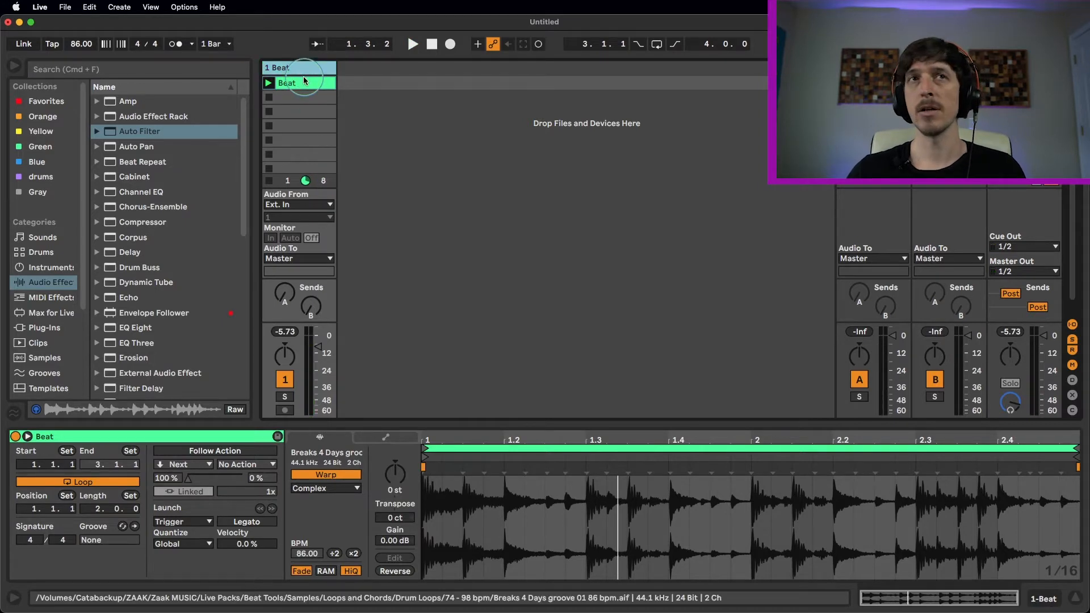
key("super+t")
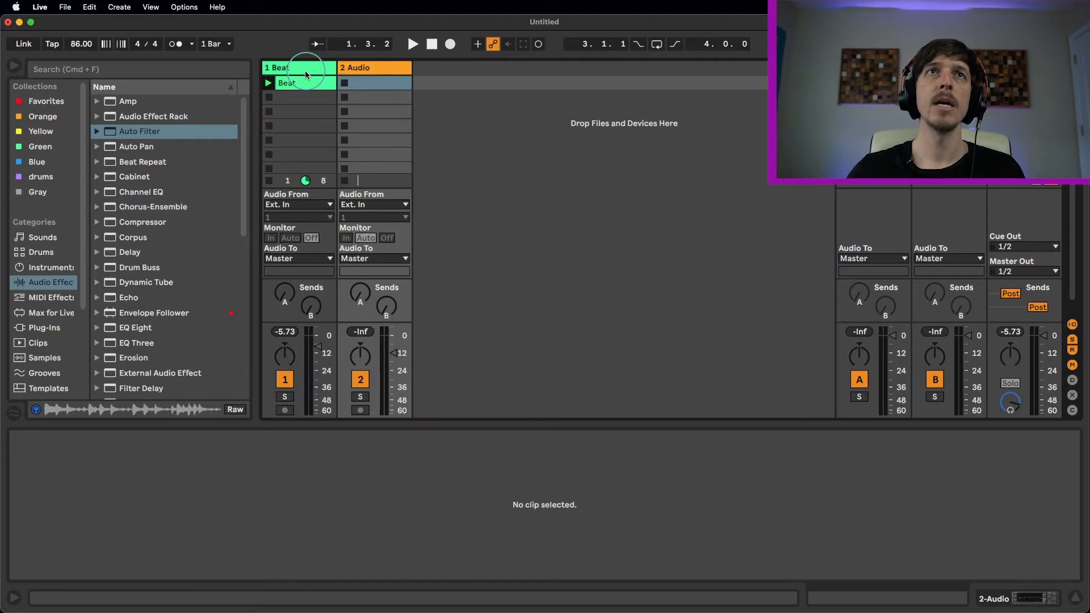
key("super+r")
type("D")
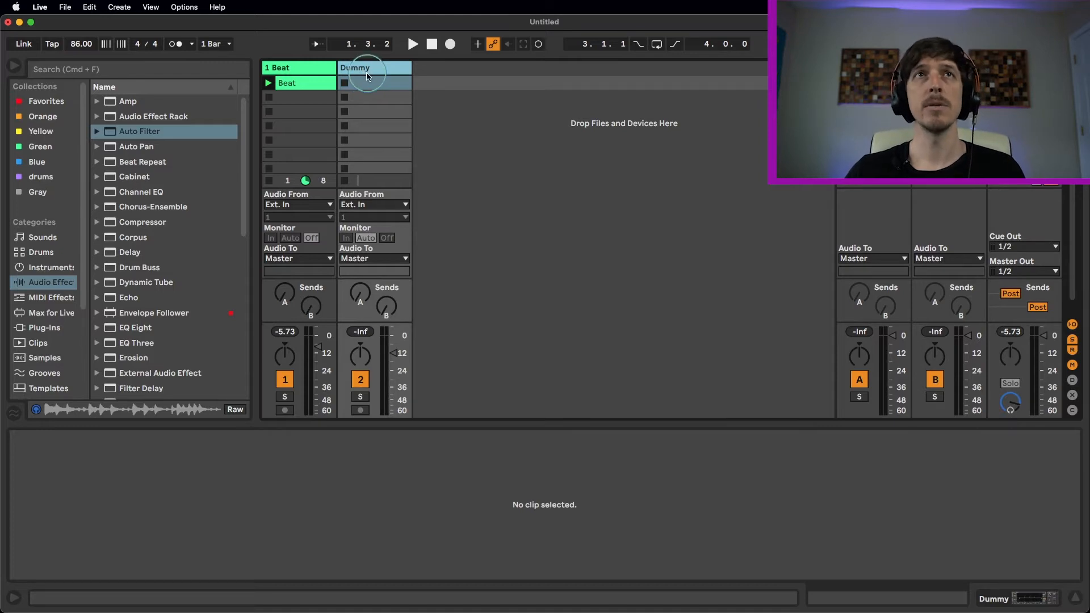
Copy the Beat clip into the first clip slot of the Dummy track
left_click(328, 83)
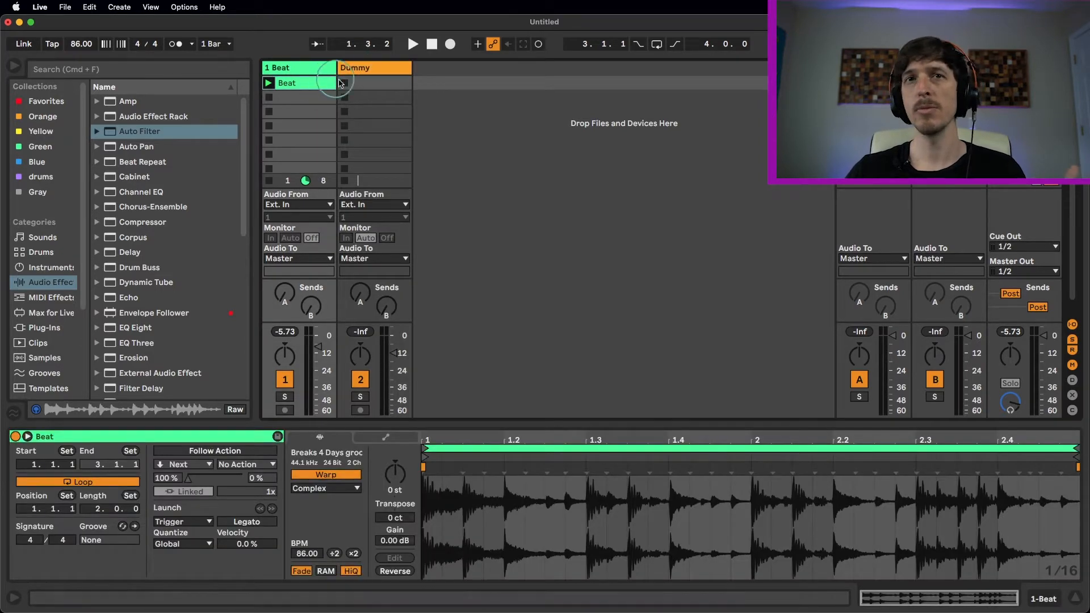
left_click(363, 85)
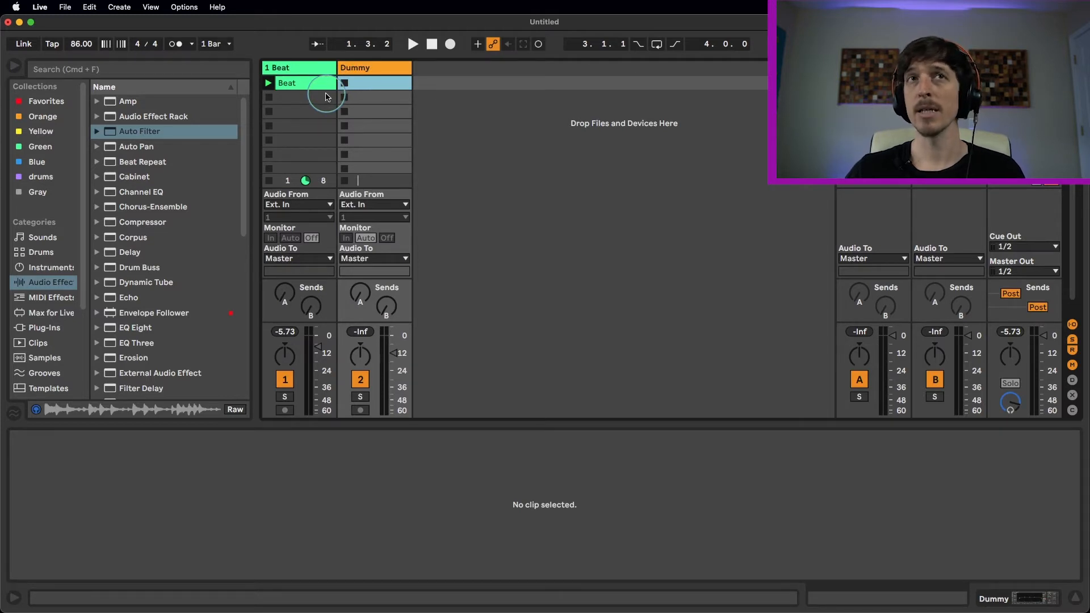
left_click(306, 85)
left_click_drag(307, 89, 372, 89)
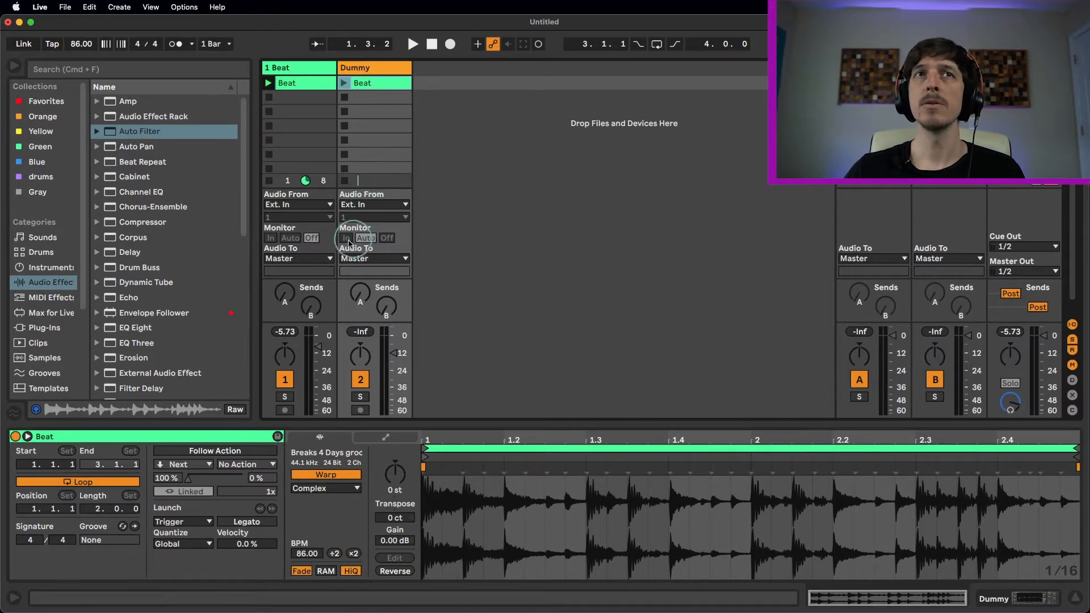
Route the Beat track's audio output to the Dummy track and set the Dummy track's monitoring to In
left_click(295, 70)
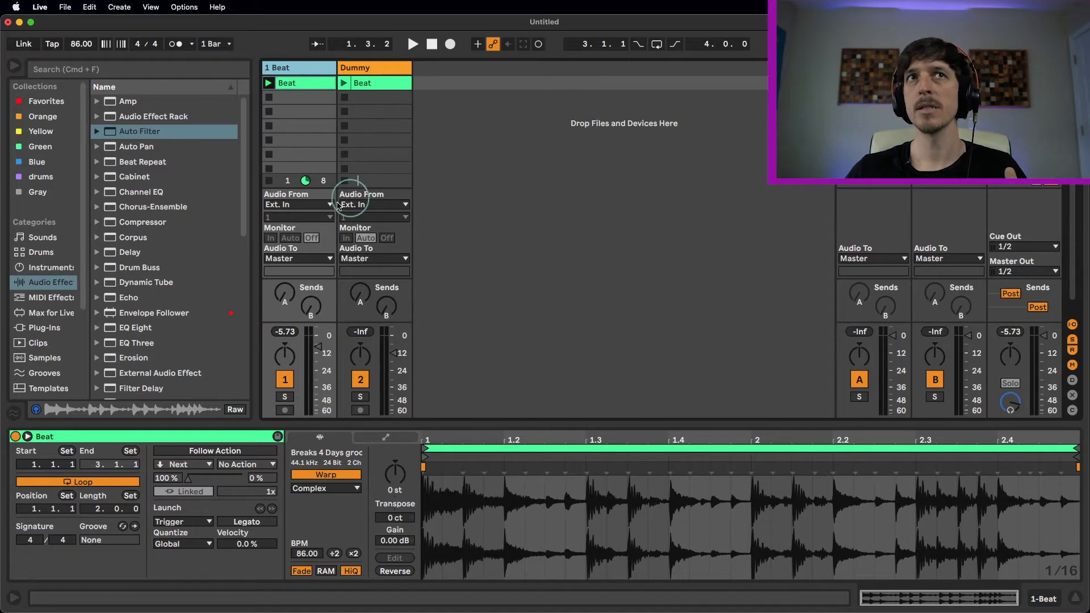
left_click(298, 259)
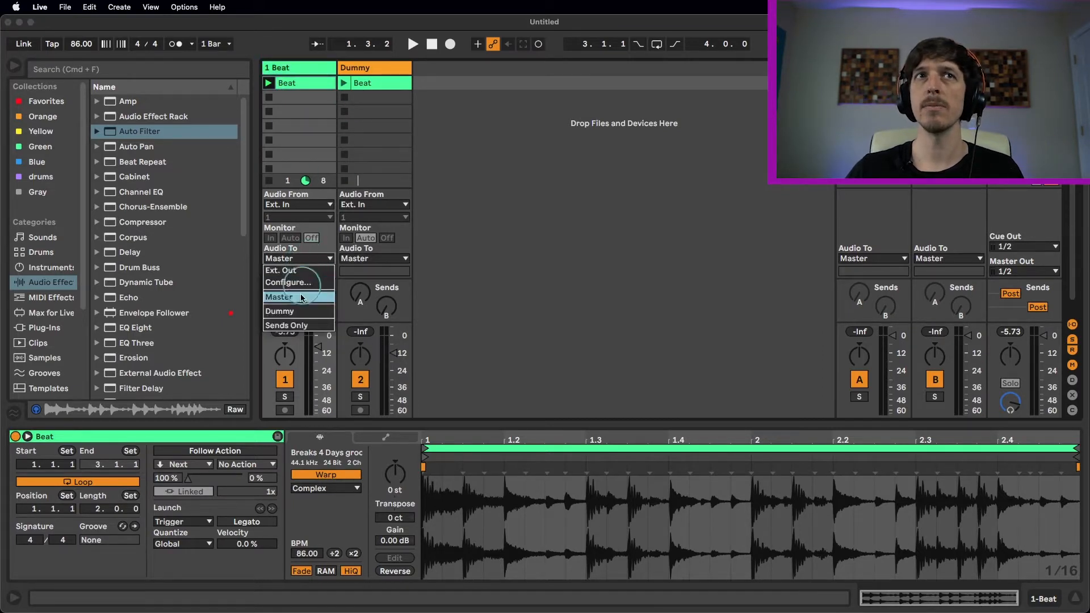
left_click(303, 311)
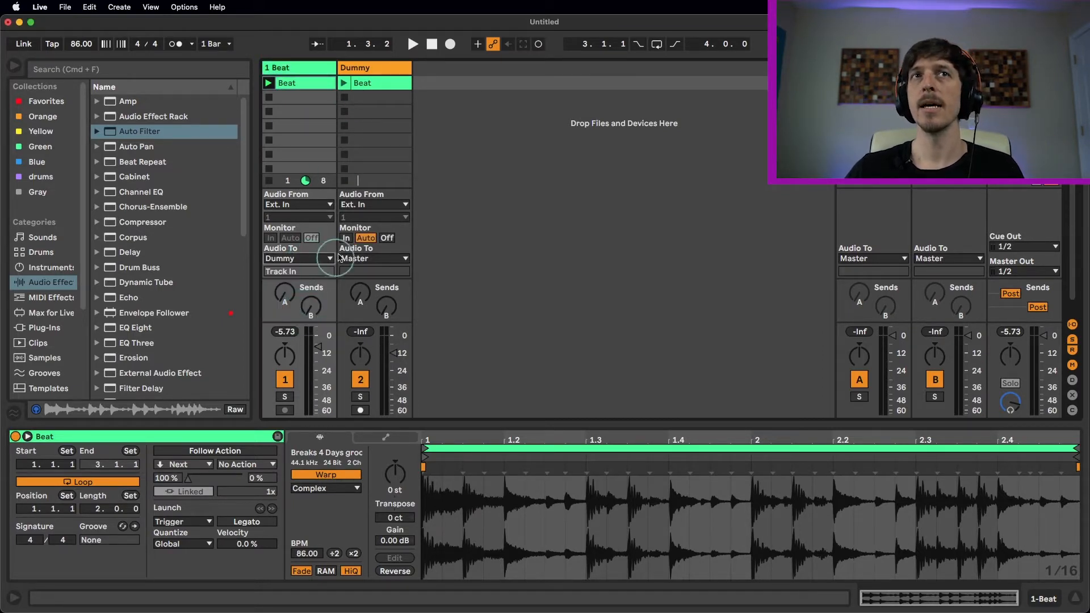
left_click(347, 239)
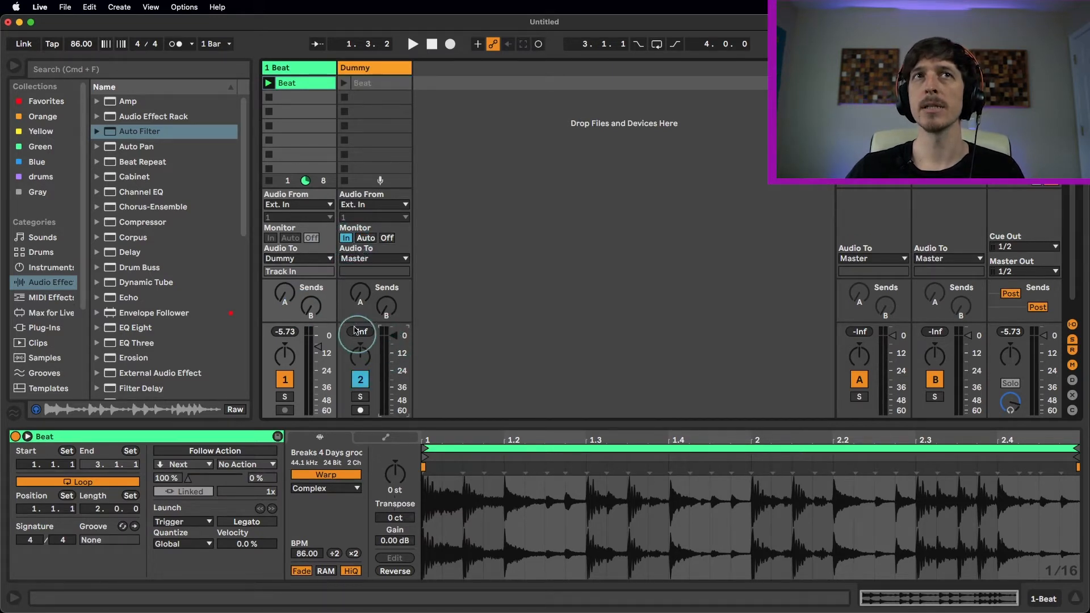
Play the Beat clip to hear it through the Dummy track, and stop the clip
left_click(299, 70)
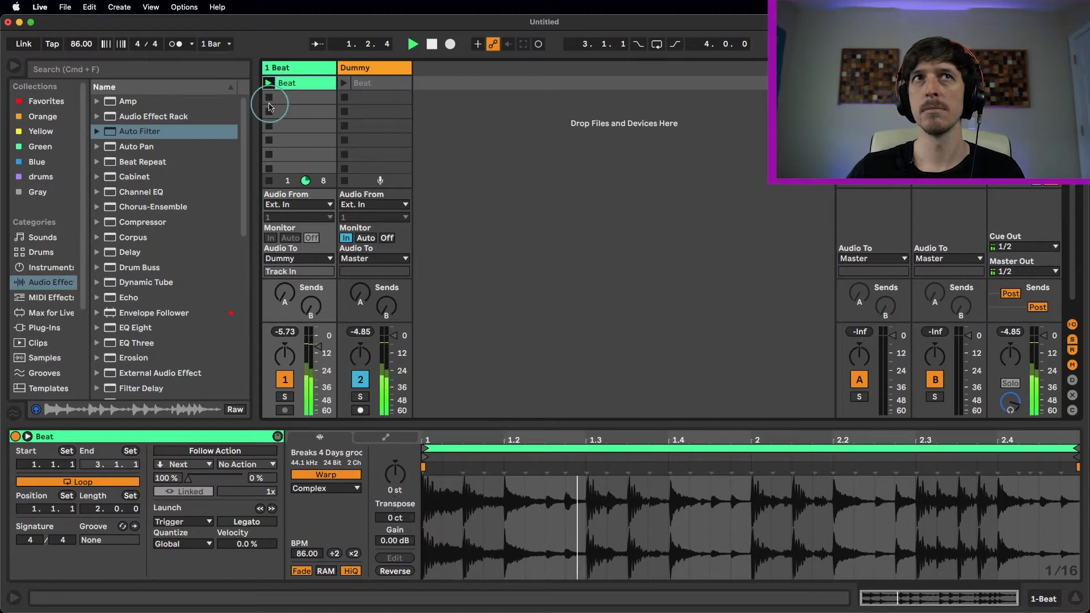
left_click(269, 103)
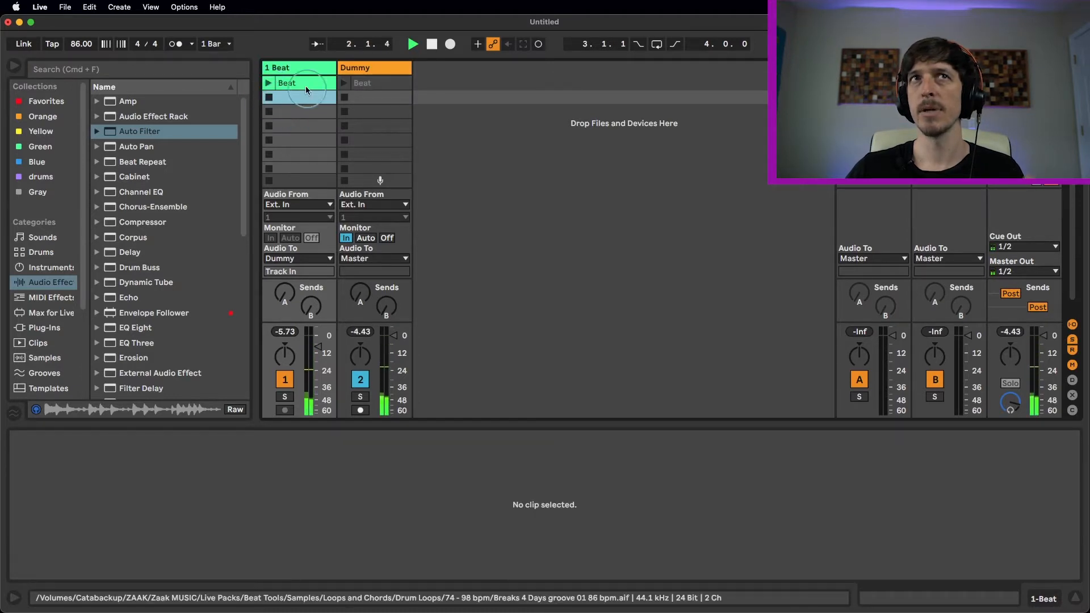
left_click(343, 81)
left_click(359, 68)
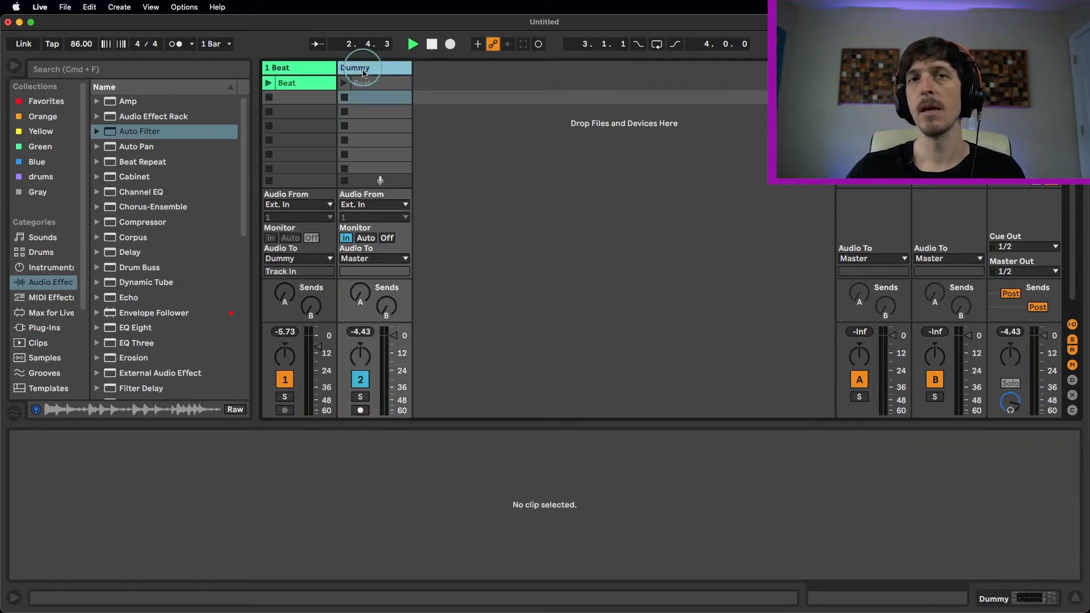
left_click(369, 98)
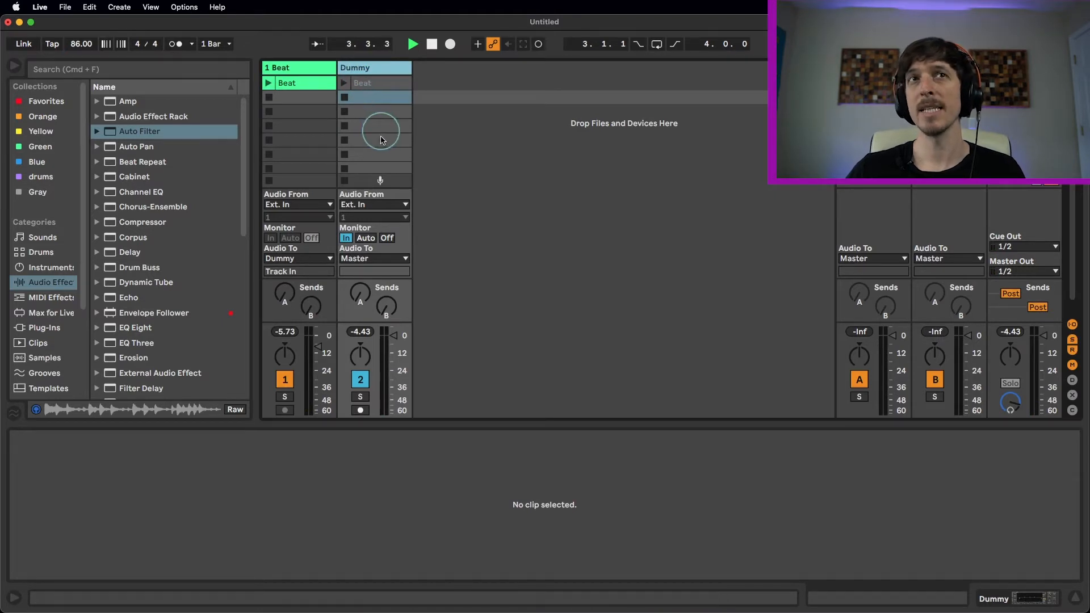
Try the Auto and Off monitoring modes on the Dummy track and return it to In
left_click(366, 239)
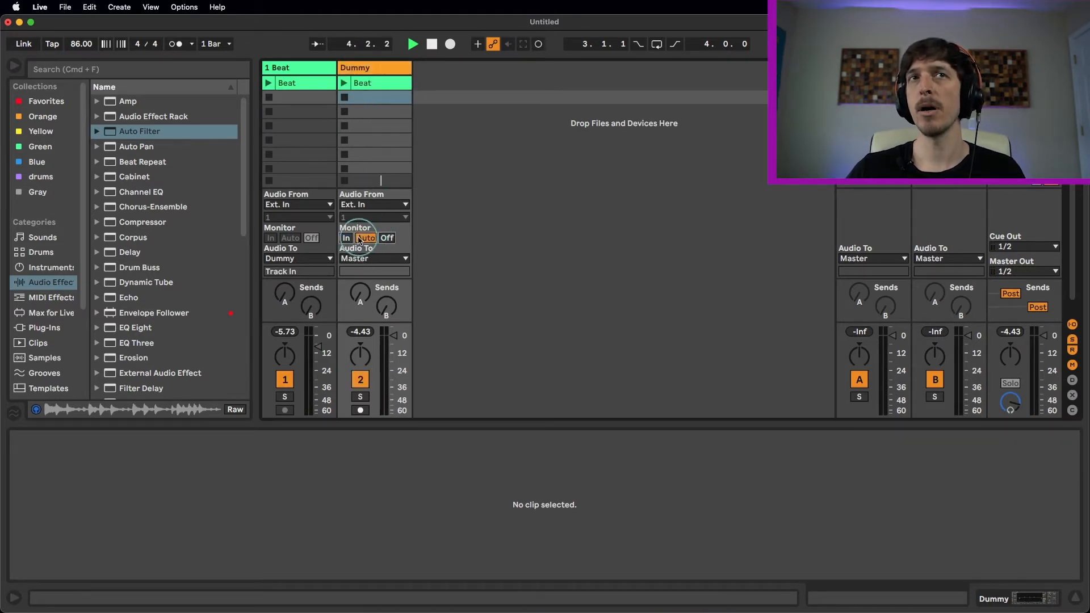
left_click(387, 238)
left_click(345, 239)
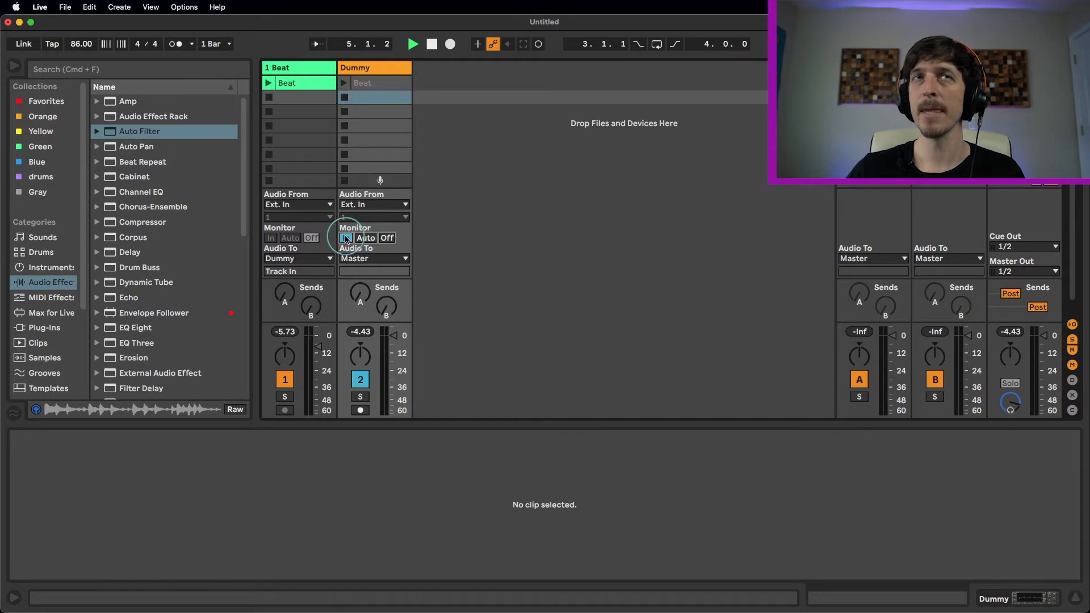
Launch the Beat clip on the Dummy track to check how it behaves with monitoring set to In
left_click(380, 84)
key("Down")
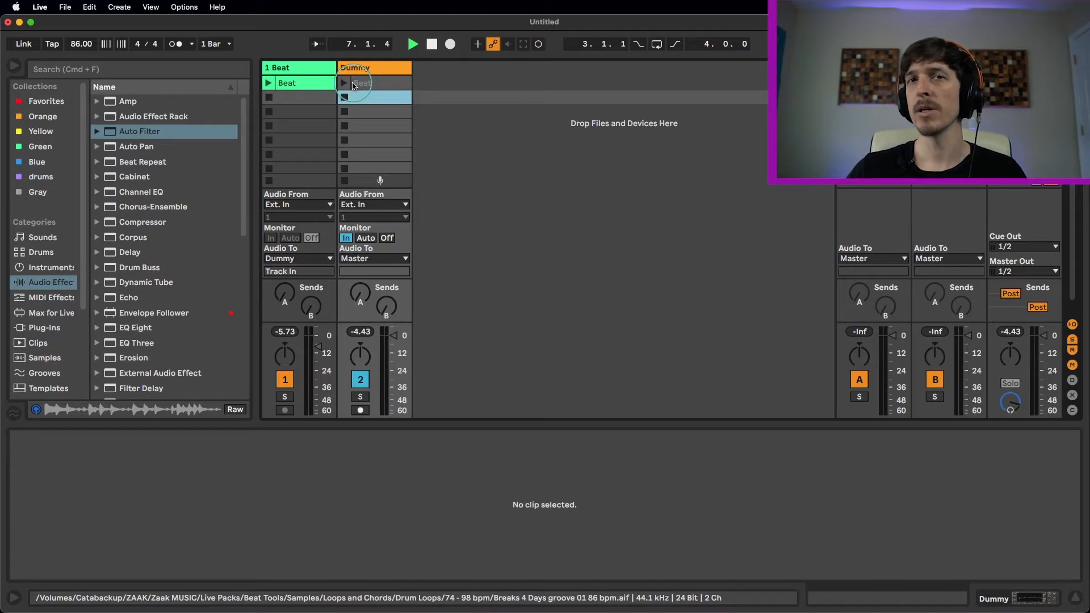
left_click(353, 83)
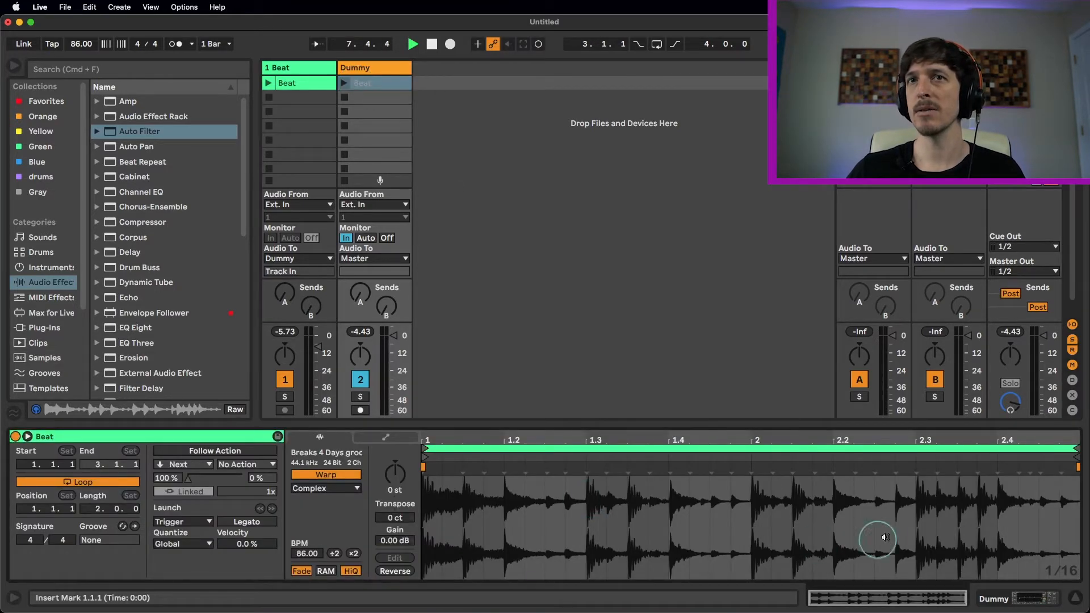
left_click(344, 83)
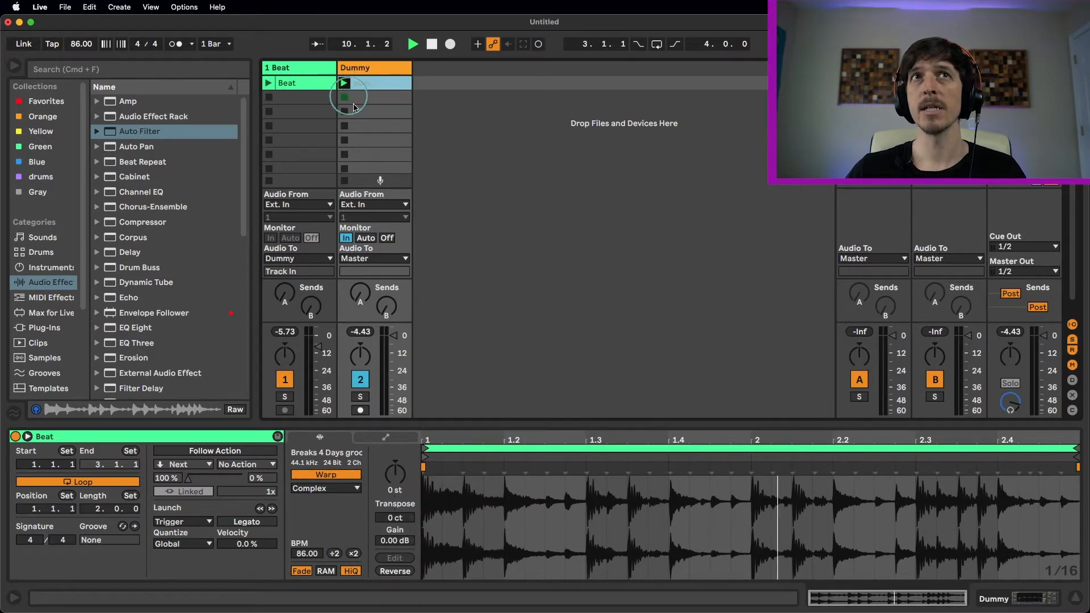
left_click(345, 238)
left_click(312, 239)
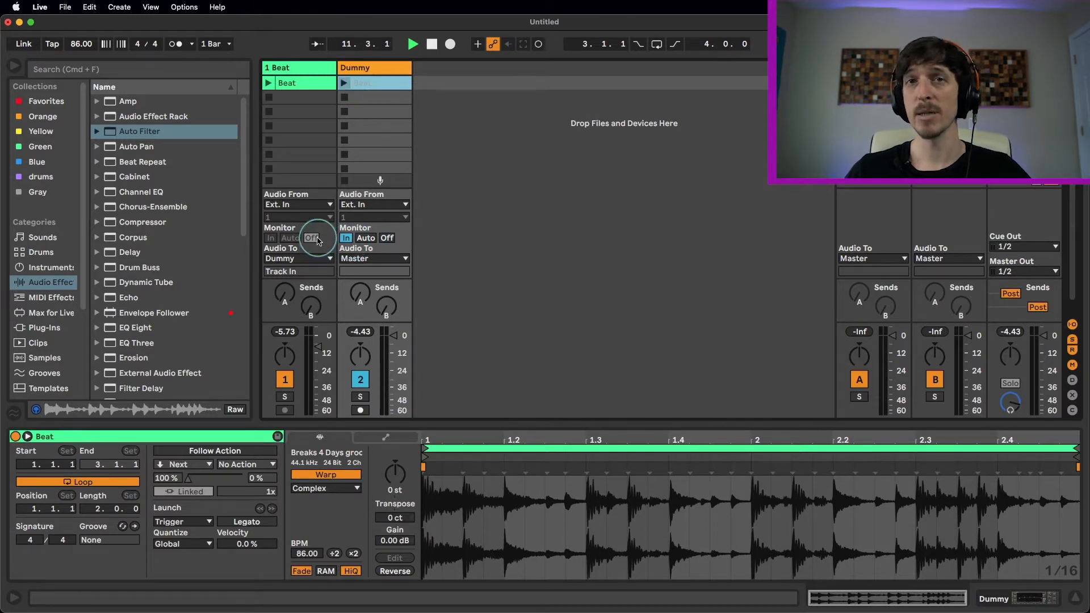
Lower the gain of the Dummy track's Beat clip to -inf dB
left_click(361, 85)
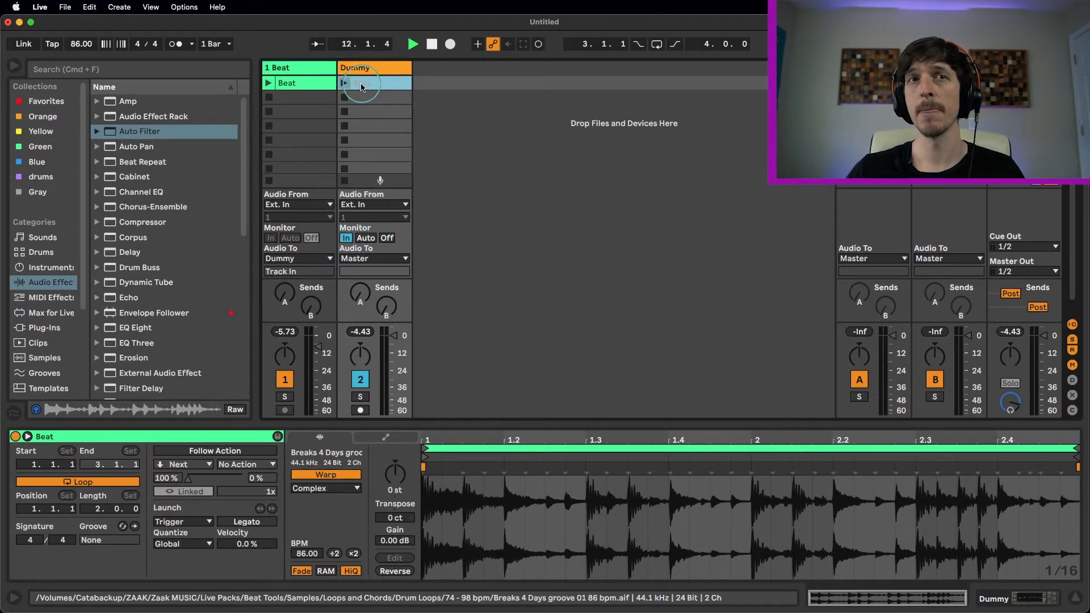
left_click(370, 87)
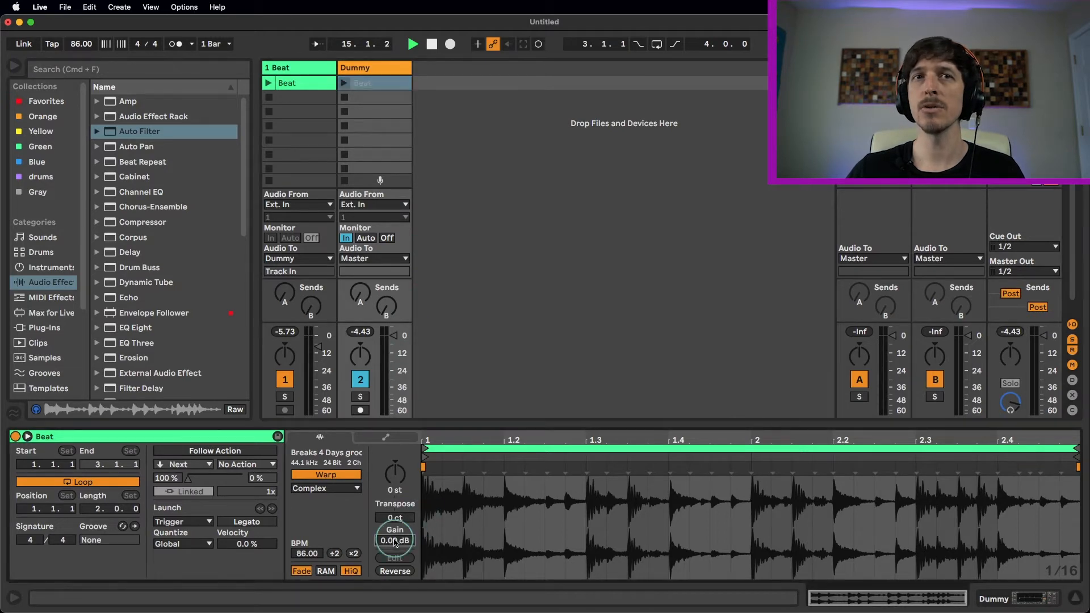
left_click_drag(395, 542, 396, 565)
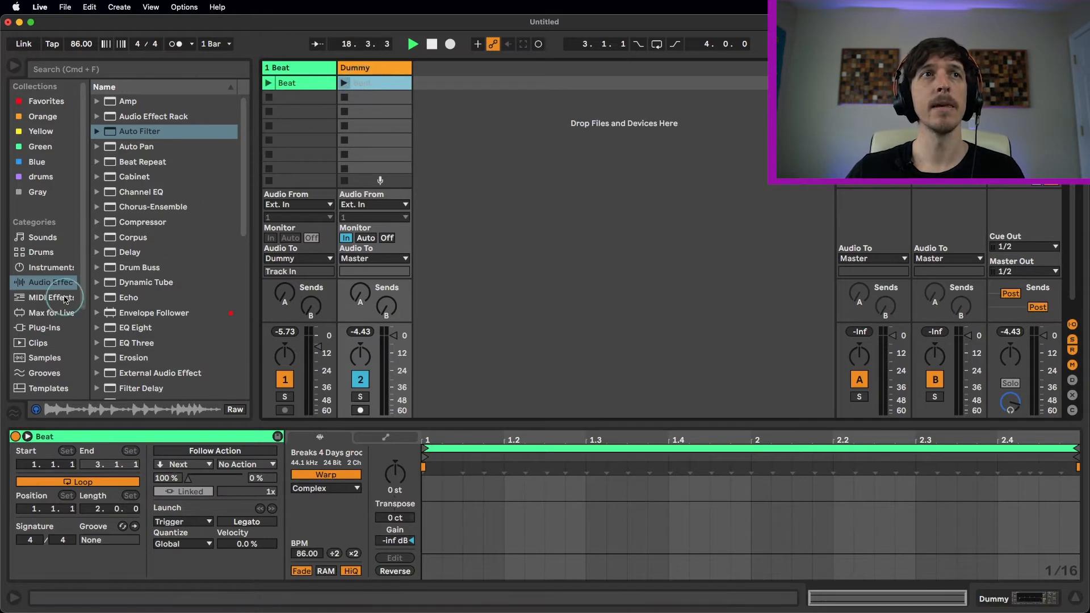
Add an Auto Filter to the Dummy track and delete the Mix Rack preceding it
left_click(121, 136)
left_click_drag(121, 137, 373, 78)
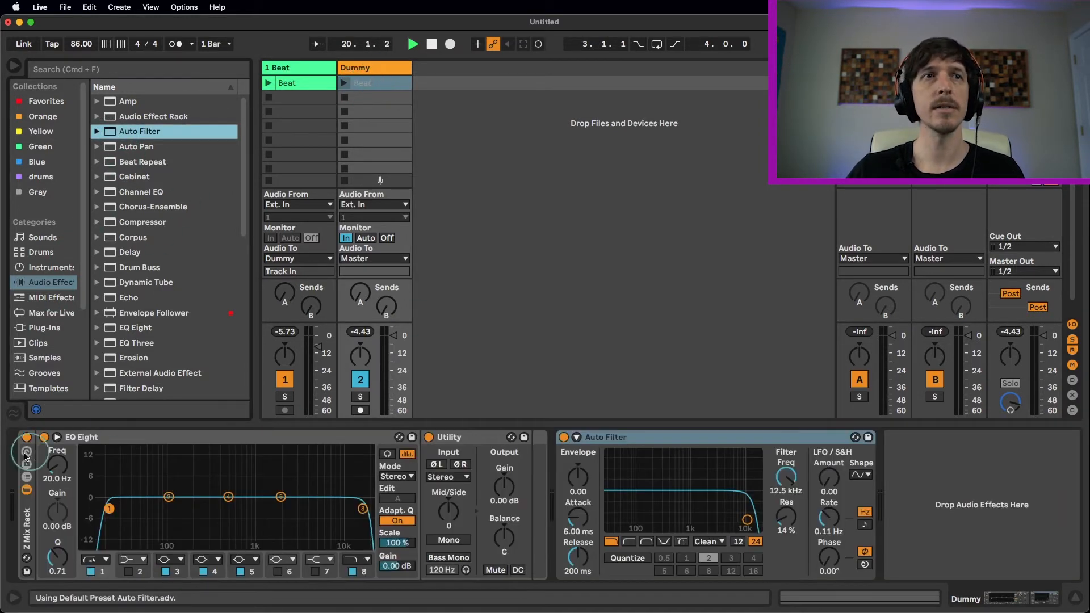
left_click(28, 516)
key("Delete")
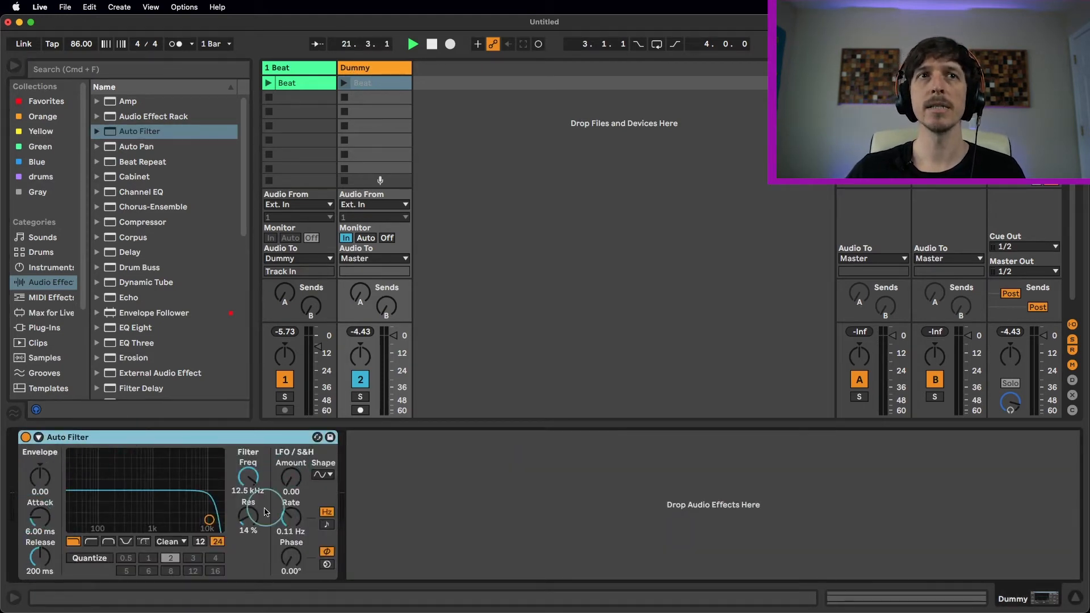
Stop playback and show the Auto Filter Frequency automation envelope of the clip on the Dummy track
left_click(248, 477)
left_click(344, 85)
key("space")
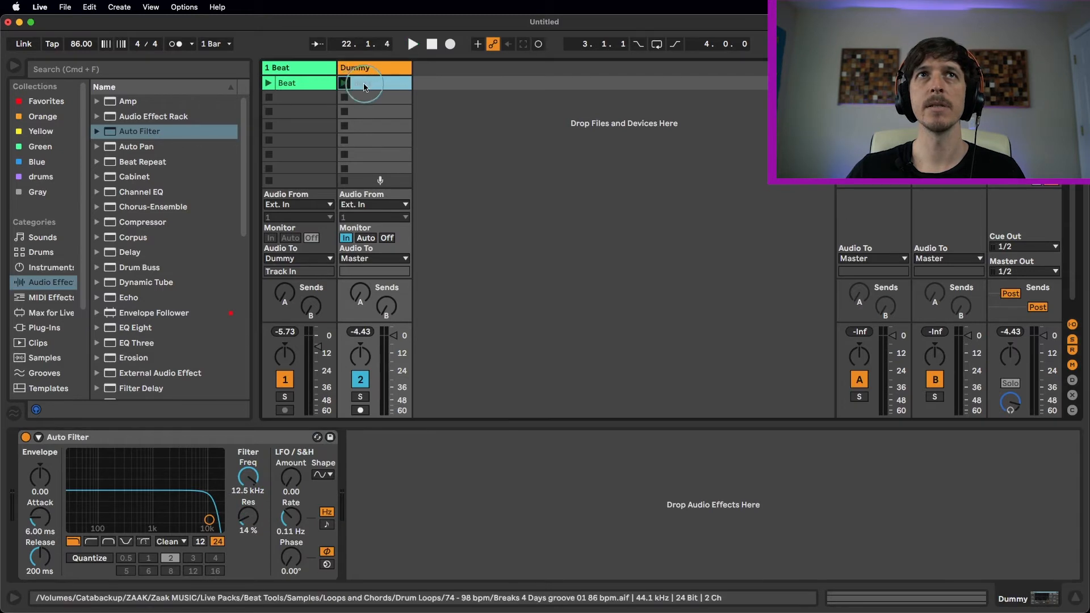
double_click(370, 85)
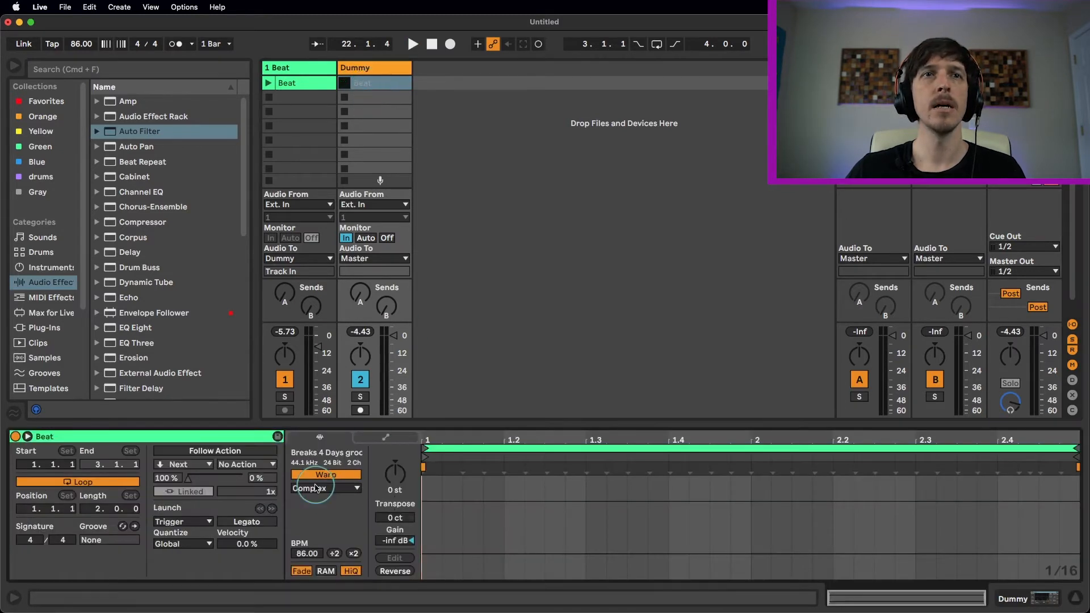
left_click(386, 436)
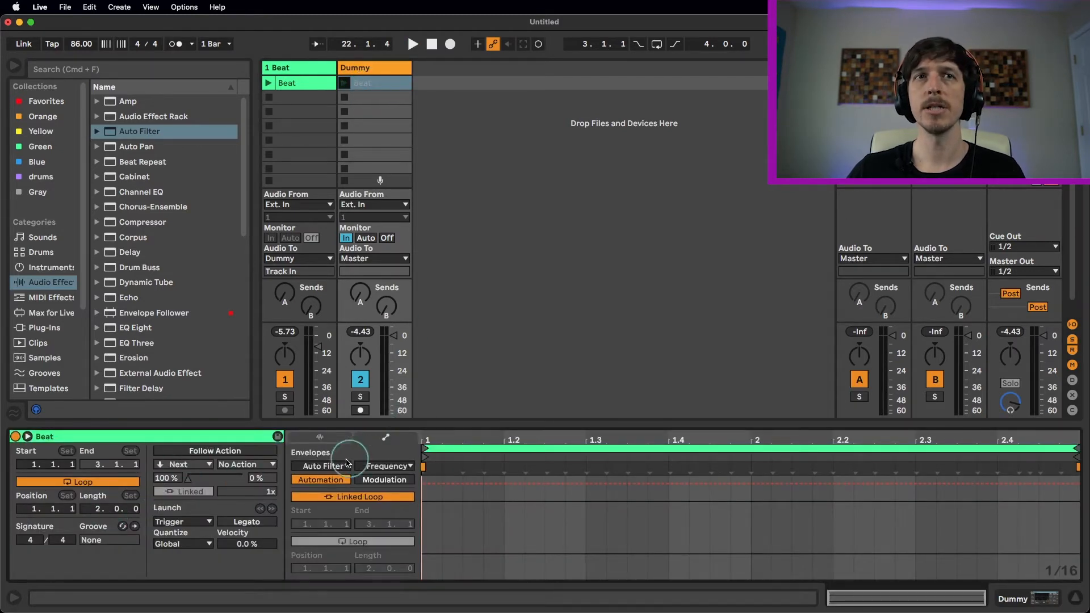
left_click(323, 467)
left_click(322, 469)
left_click(382, 467)
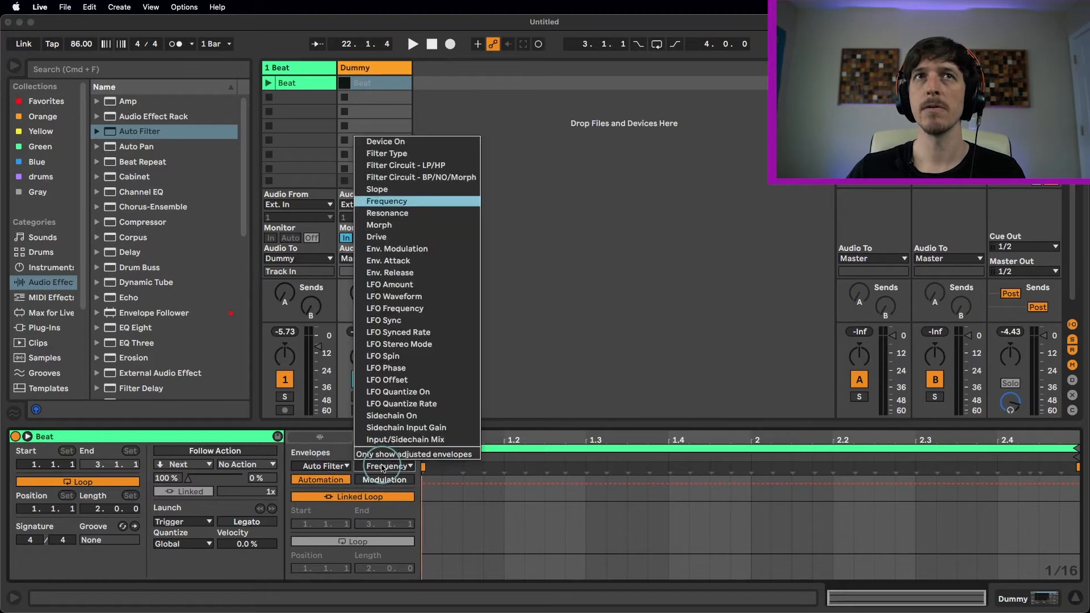
left_click(383, 467)
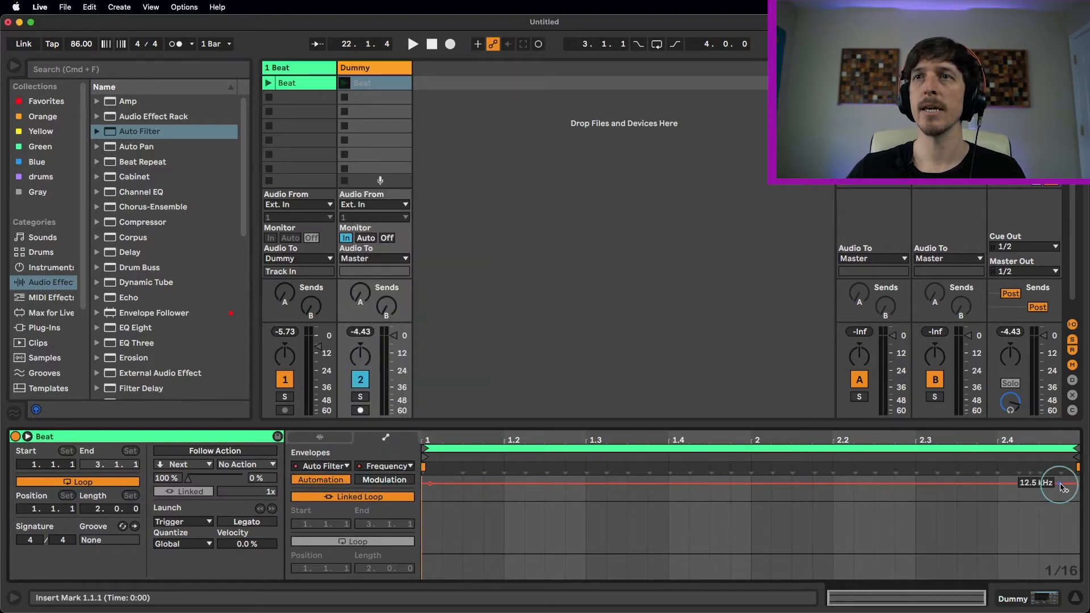
Shape the filter frequency envelope into a ramp rising from a low value to 12.5 kHz across the clip, and play the clip to check the filter
left_click_drag(429, 484, 429, 573)
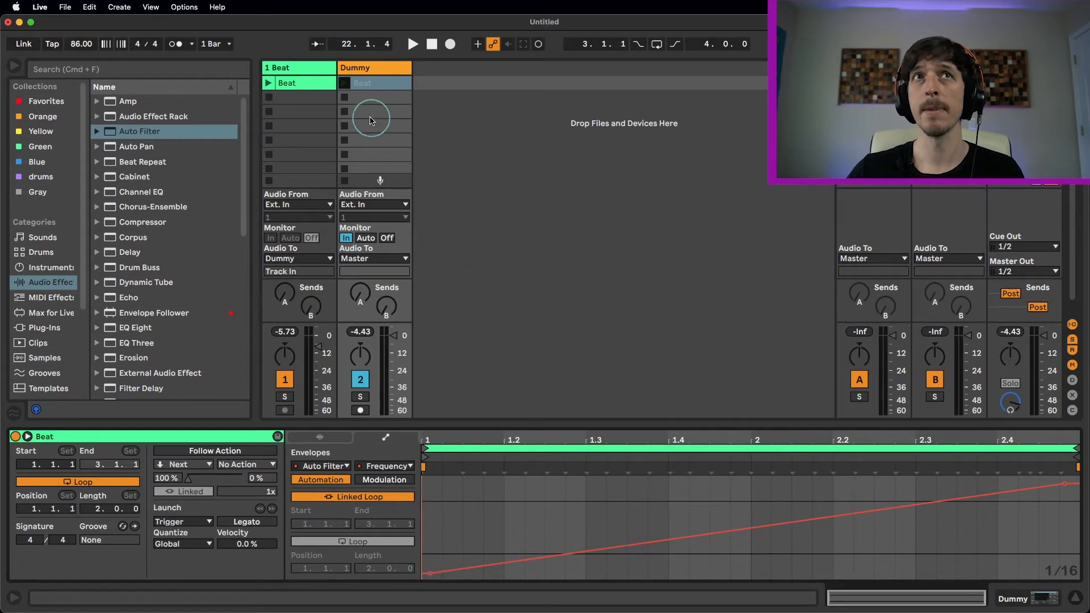
left_click(343, 83)
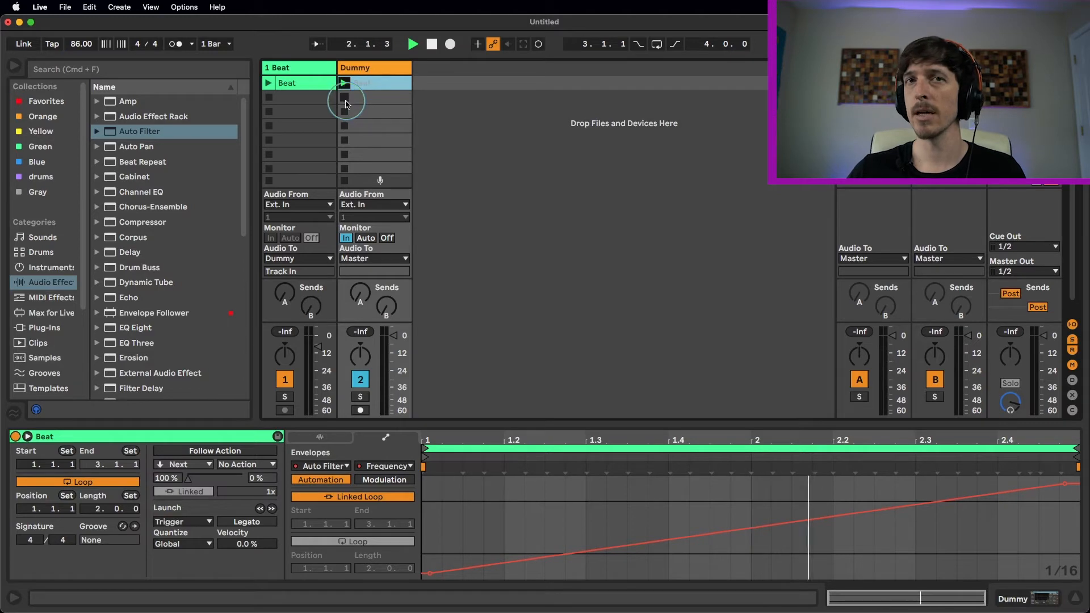
left_click(364, 69)
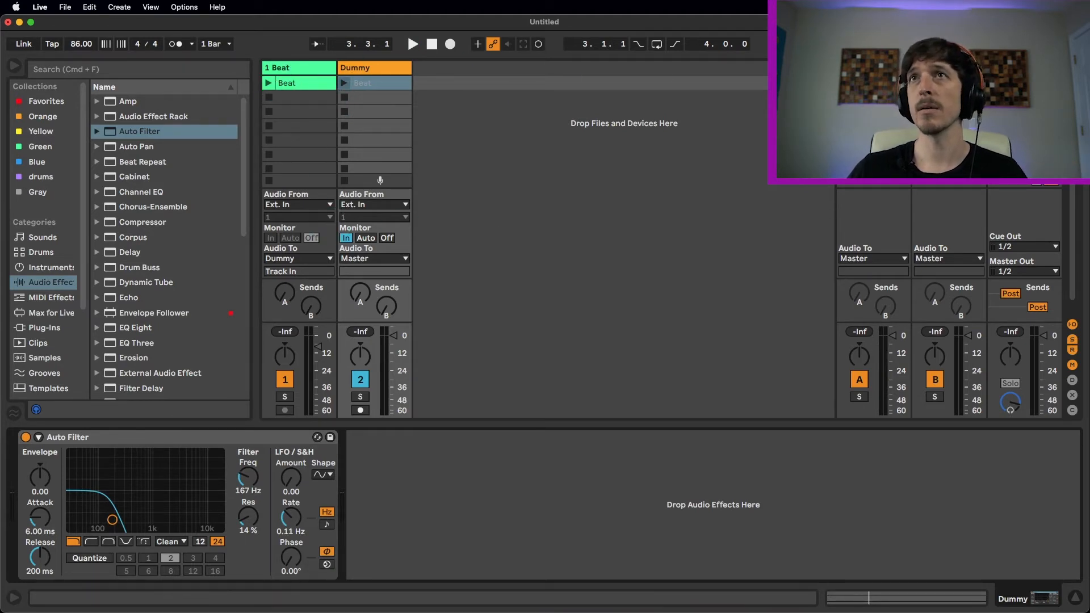
Launch the first scene and compare the Dummy clip's filter frequency envelope with the Beat track clip's waveform
left_click(995, 83)
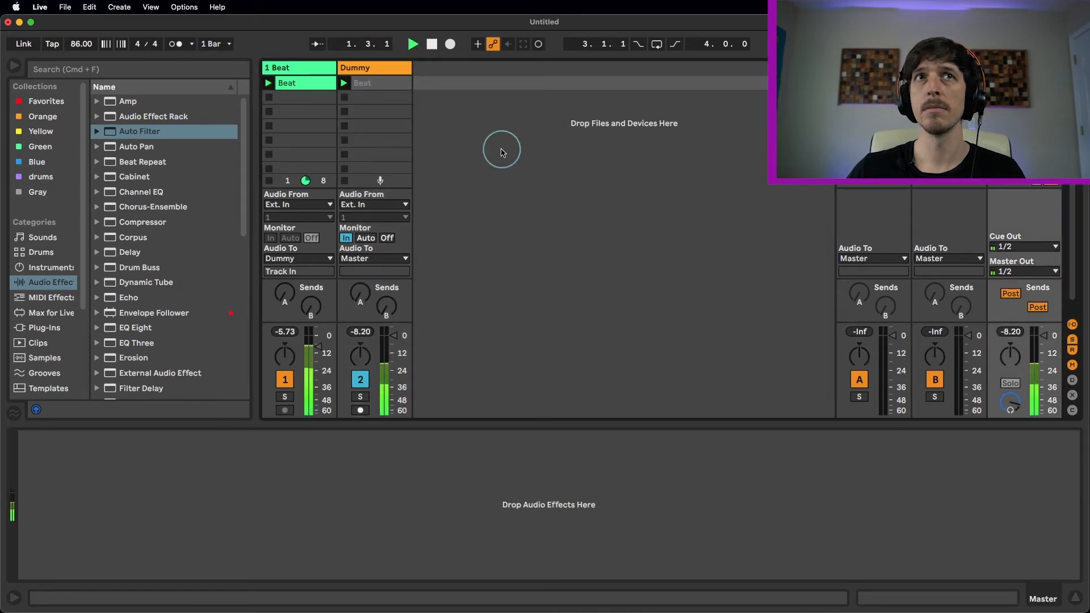
left_click(369, 86)
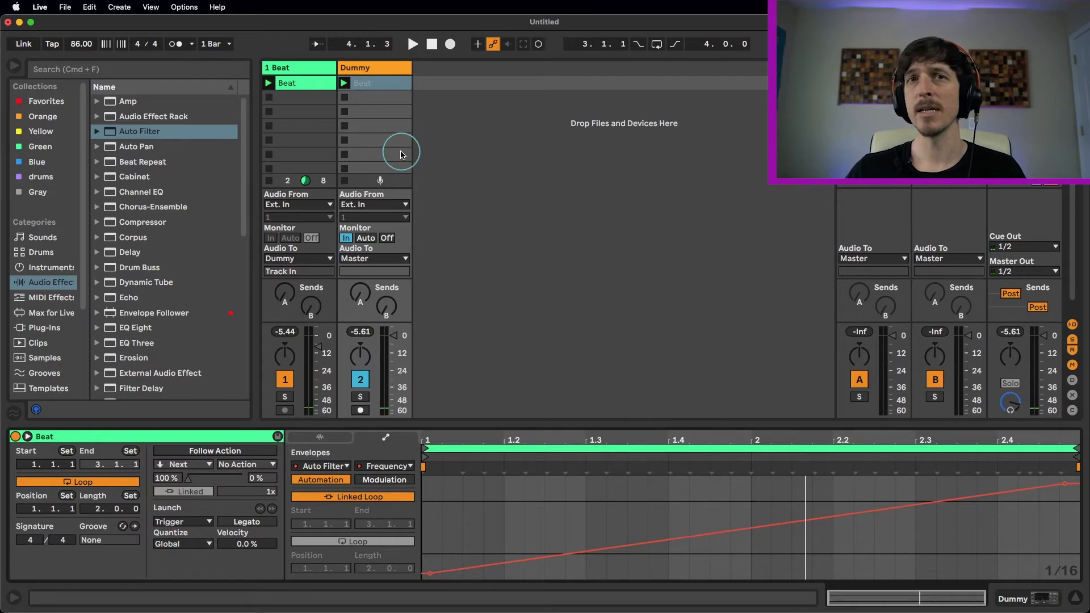
left_click(299, 88)
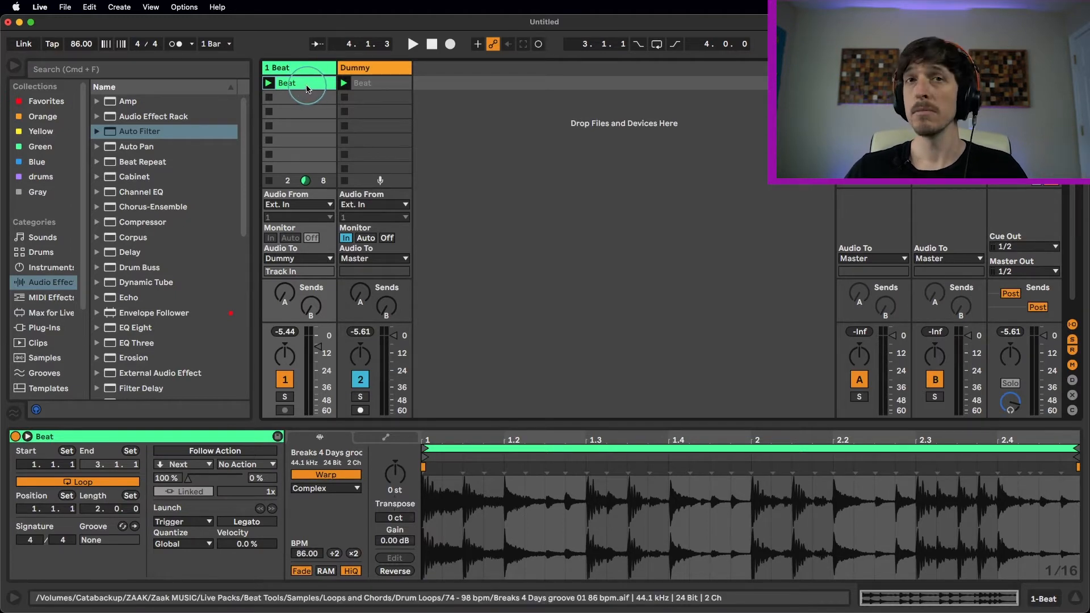
Duplicate the Dummy clip, reshape the copy's filter frequency envelope to peak at bar 2 and fall to the minimum by the end, and audition it
left_click(383, 86)
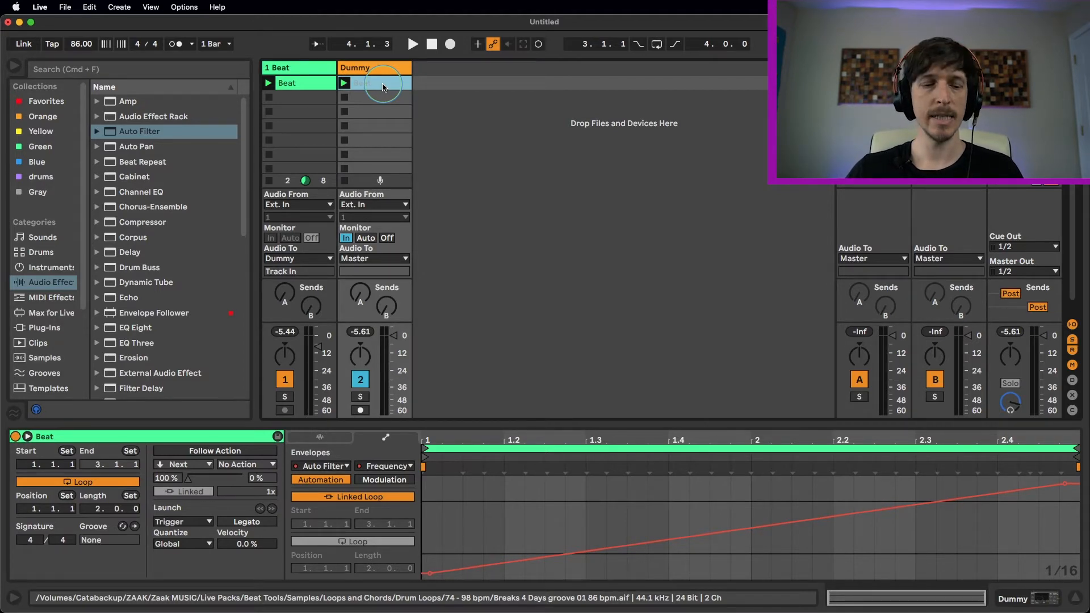
key("super+d")
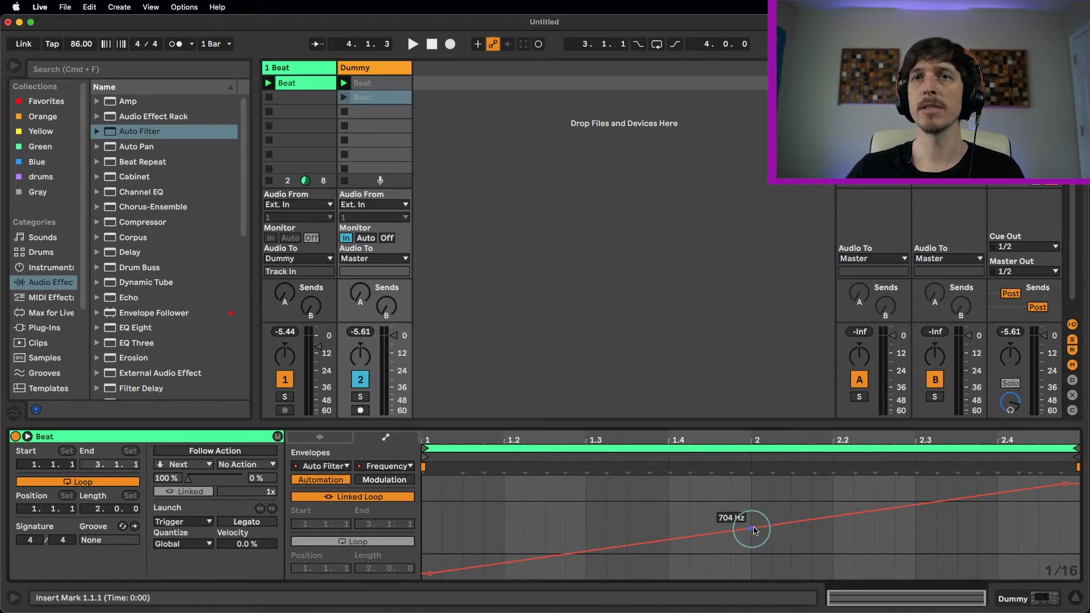
left_click_drag(754, 531, 751, 482)
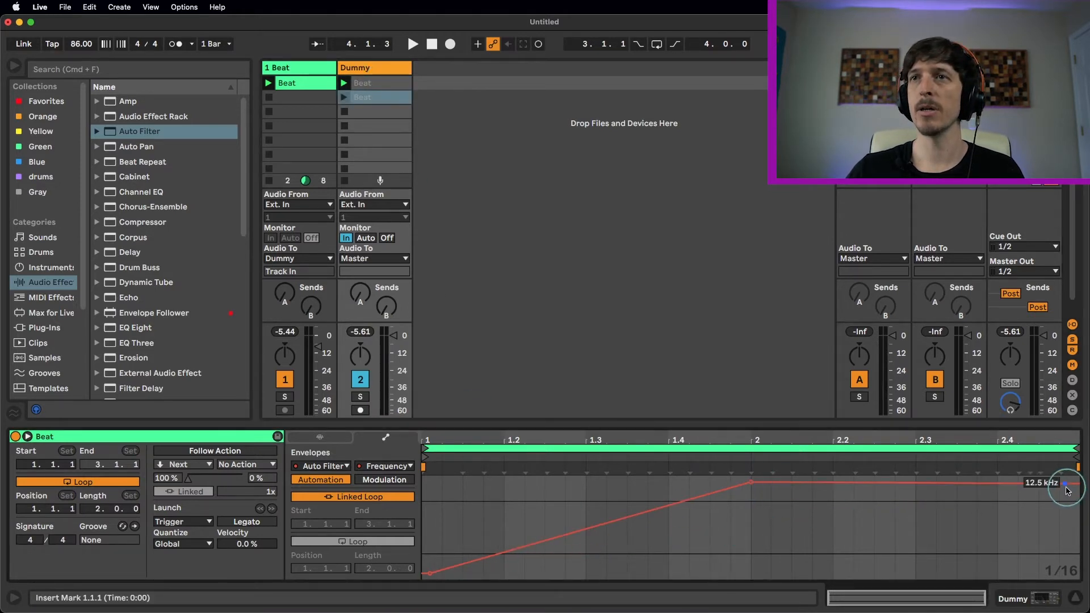
left_click_drag(1065, 486, 1065, 575)
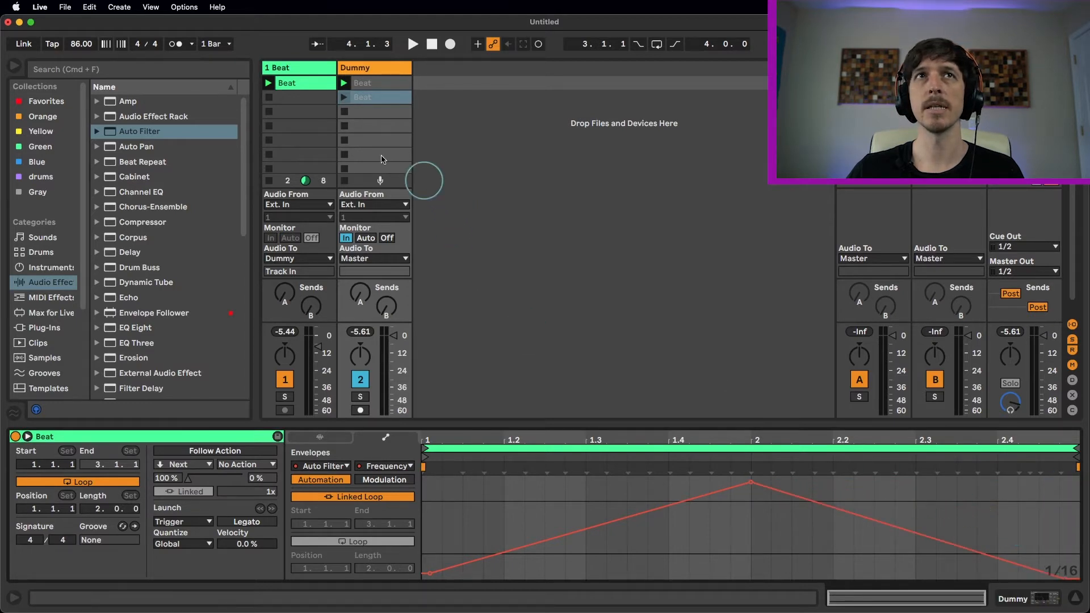
left_click(341, 97)
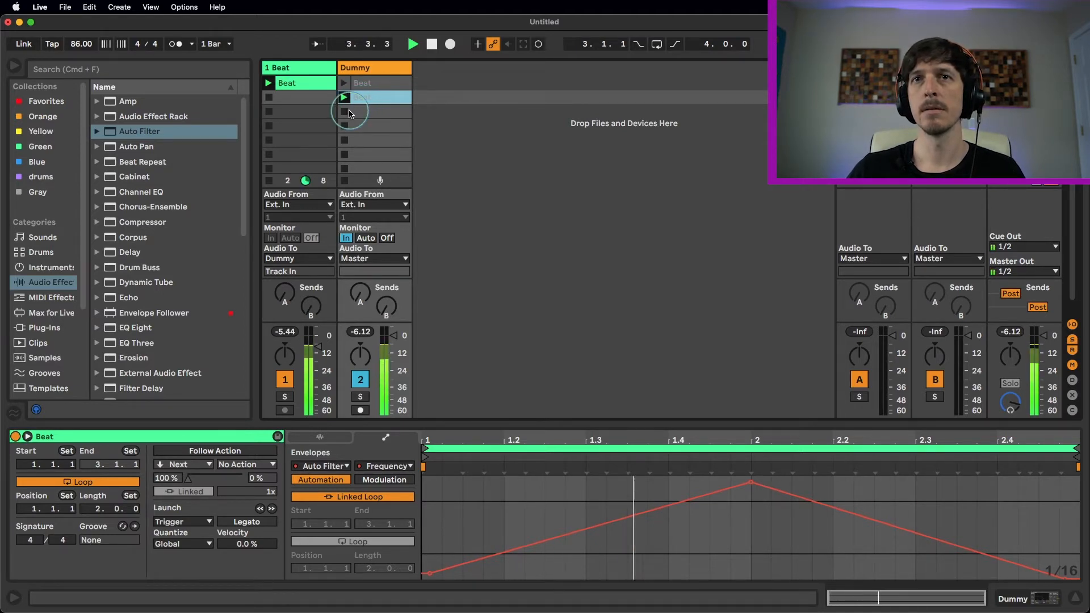
key("space")
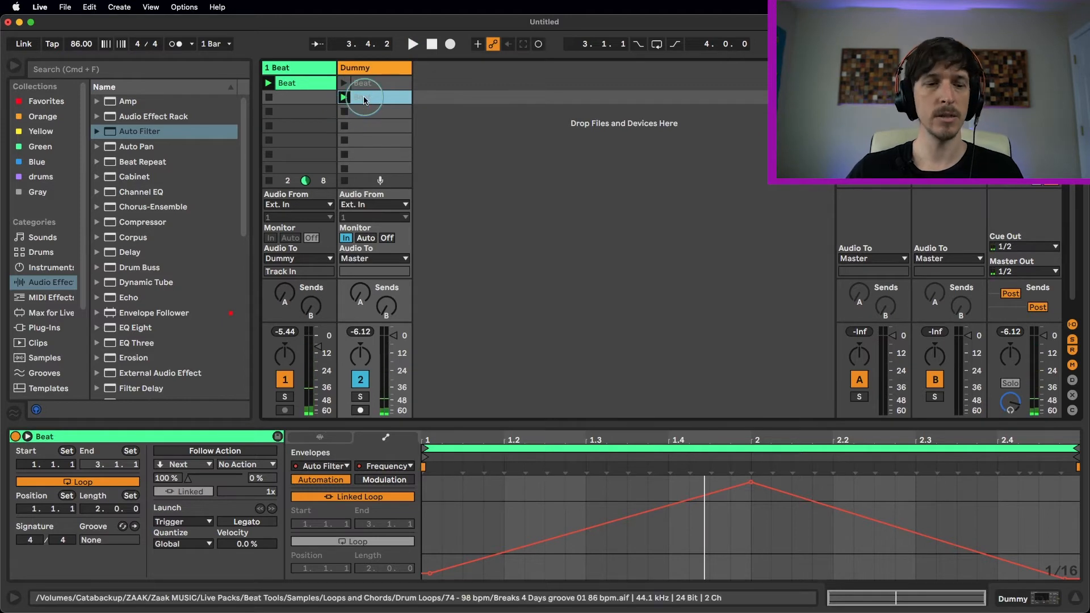
Duplicate the triangle-shaped Dummy clip, turn the copy's filter frequency envelope into a ramp falling from high to low, and audition it
key("cmd+d")
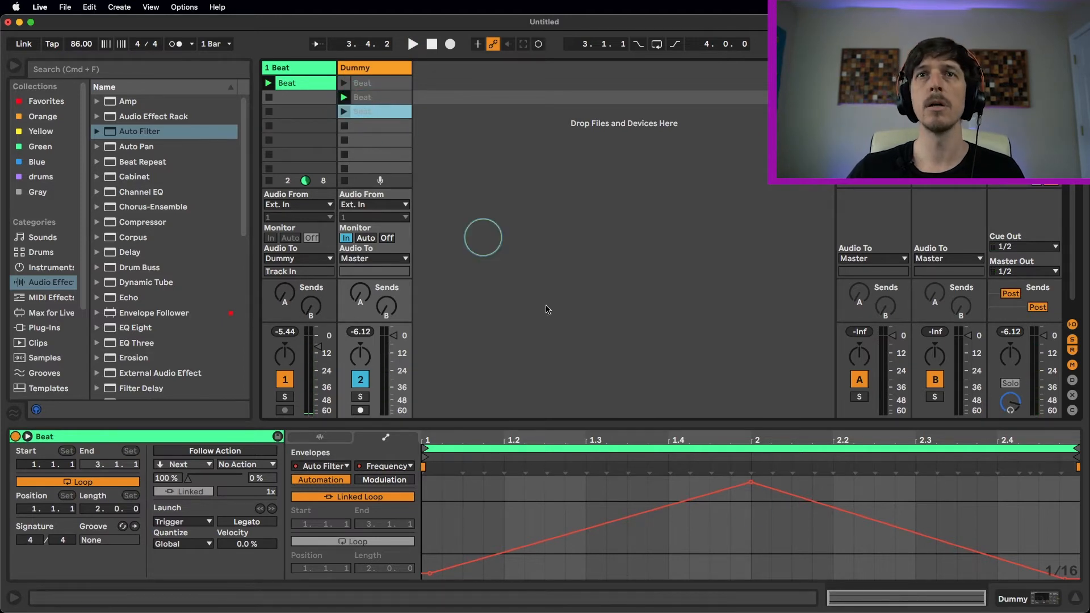
left_click(754, 486)
left_click_drag(435, 574, 710, 486)
double_click(795, 440)
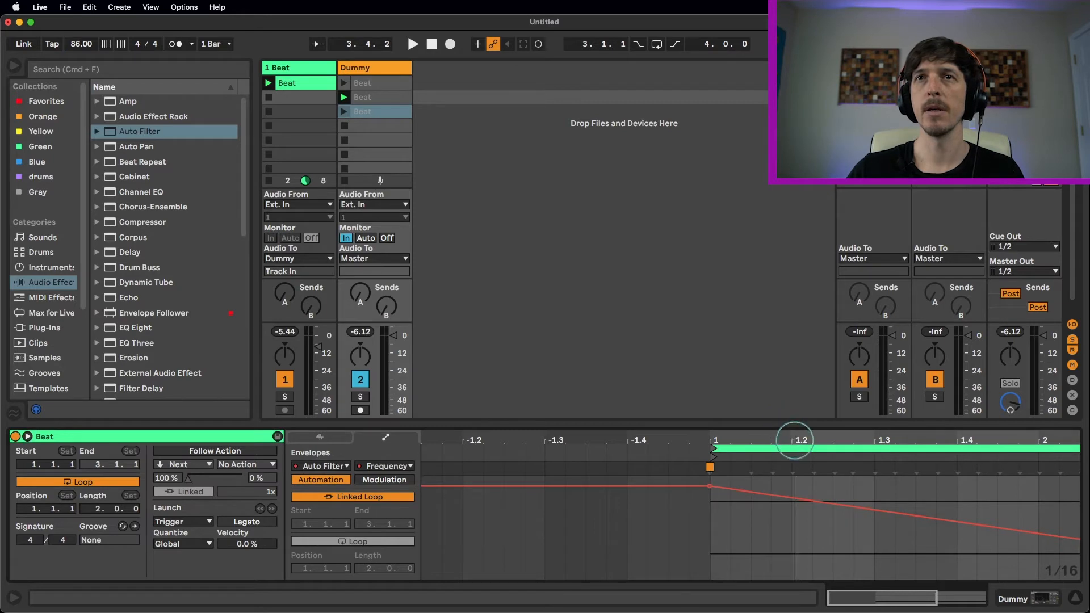
left_click(344, 113)
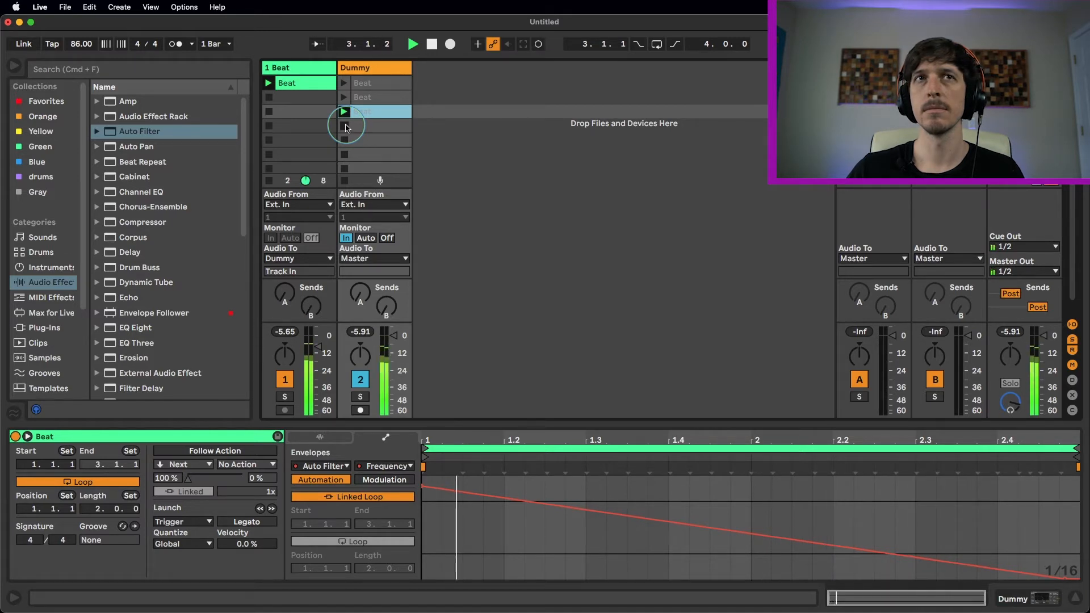
key("space")
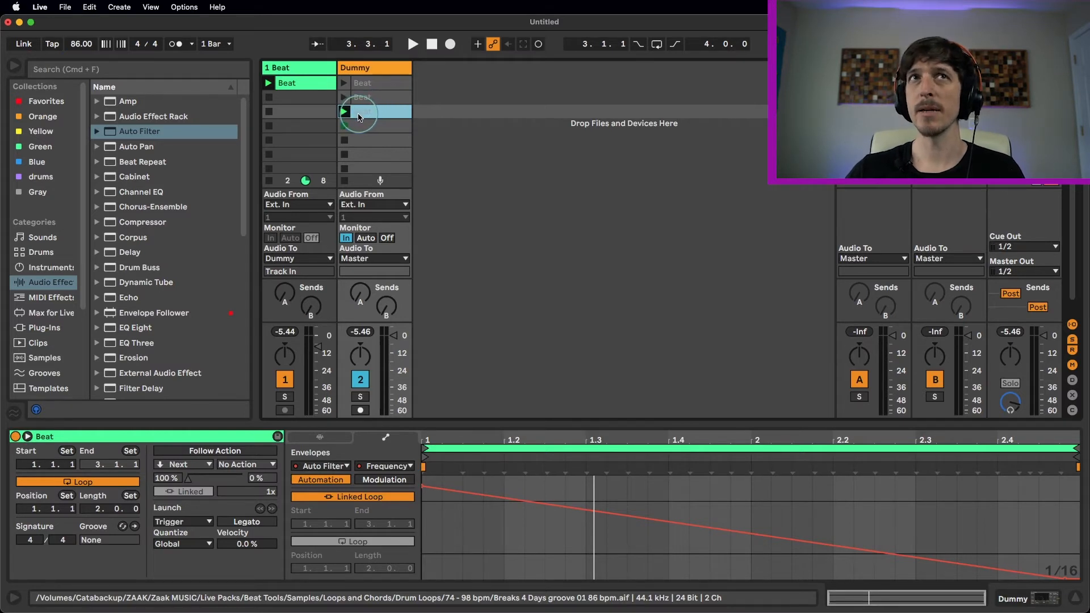
Move all three Dummy track clips down one slot so the first slot is empty
left_click(390, 79, "shift")
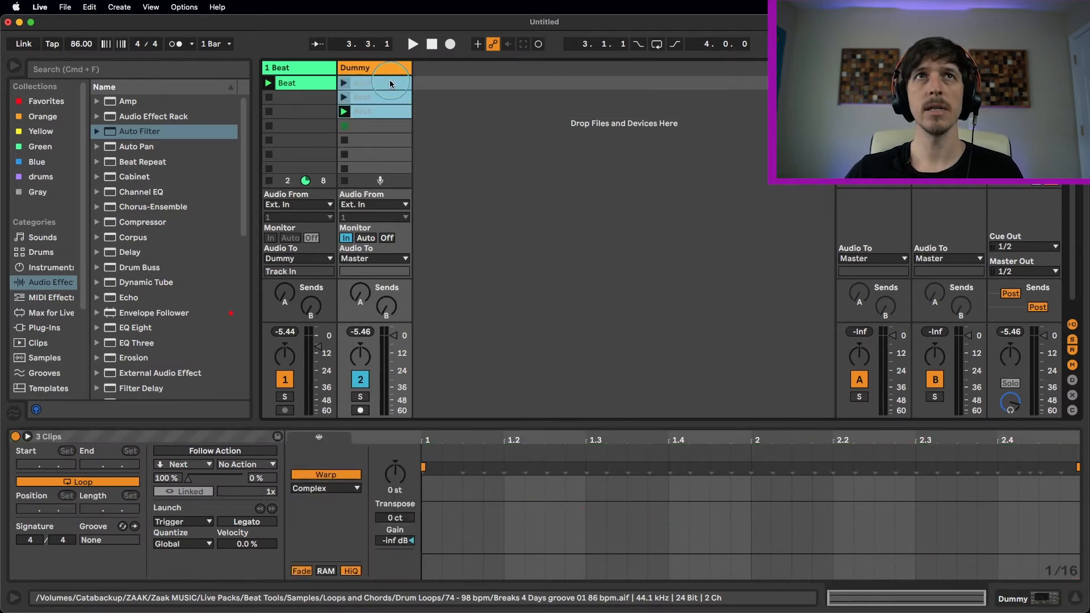
left_click_drag(389, 80, 391, 102)
Play the middle Dummy clip, stop it partway while the Beat continues, and stop playback
left_click(375, 107)
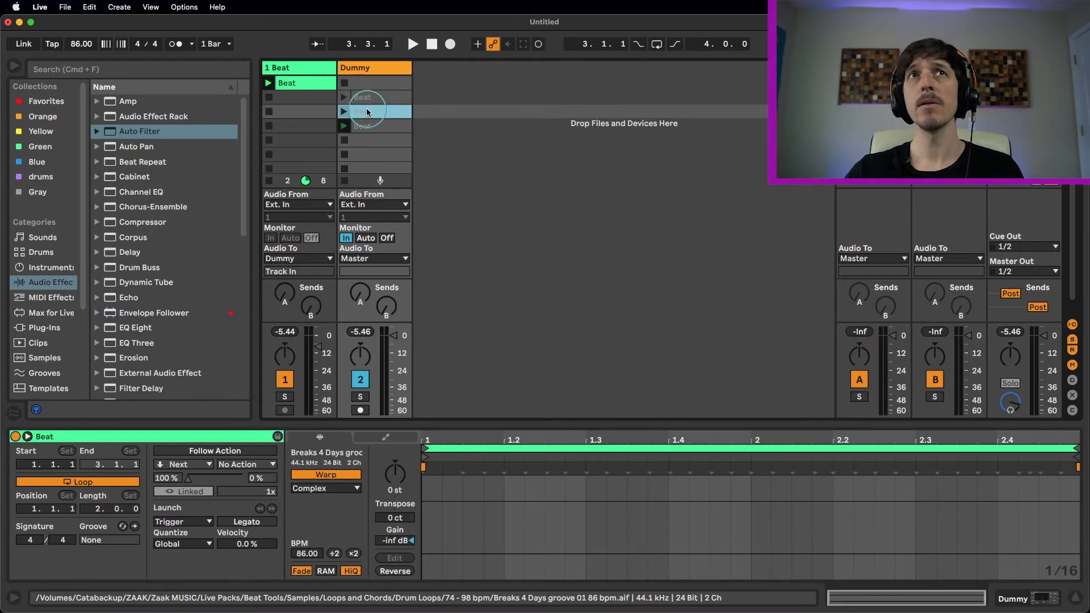
left_click(346, 114)
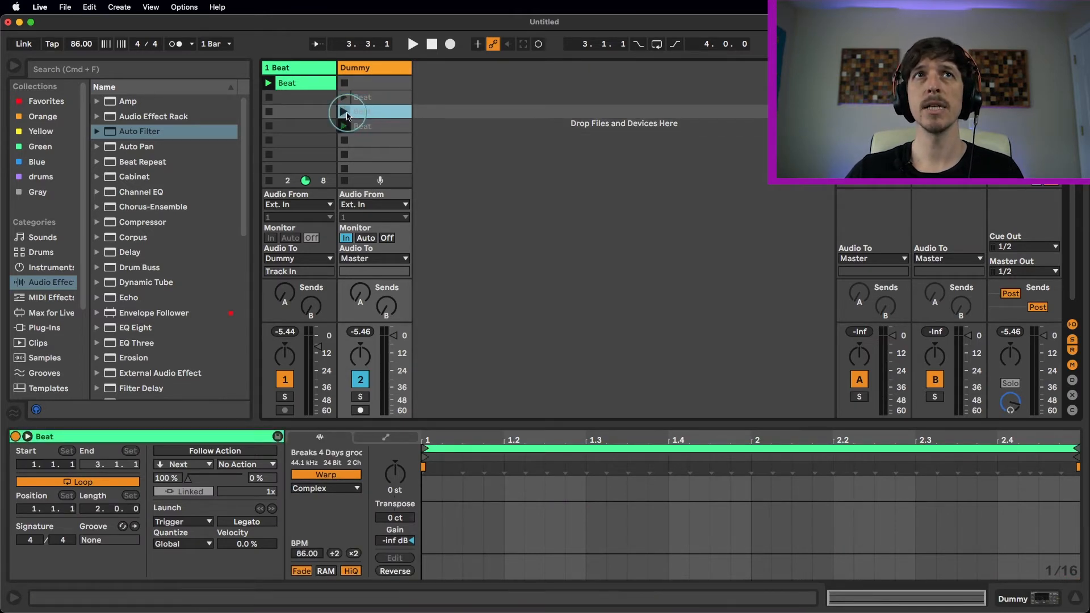
left_click(347, 181)
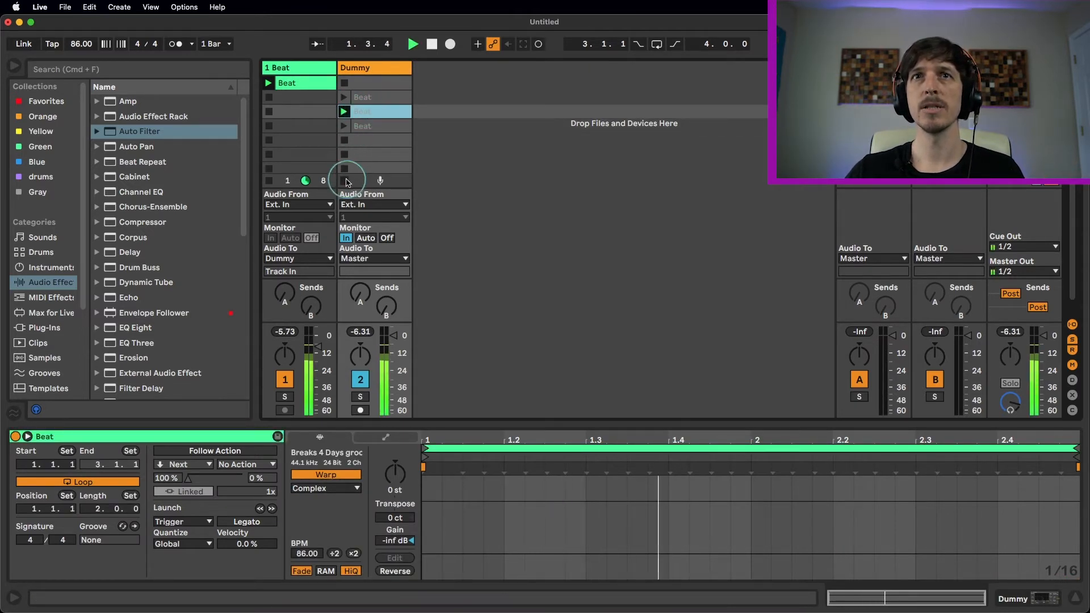
left_click(373, 68)
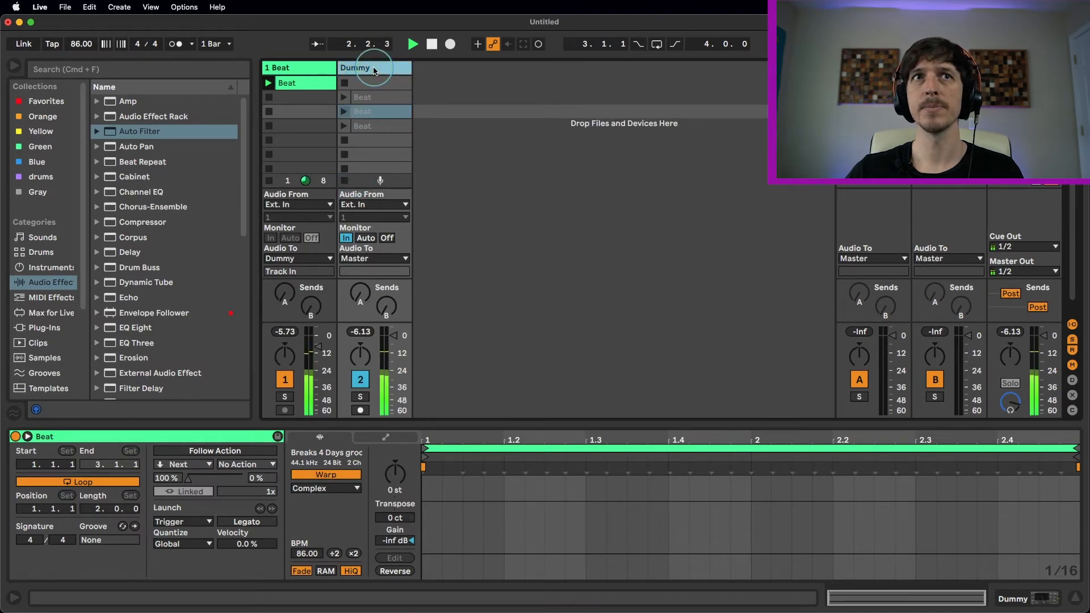
key("space")
Play the uppermost Dummy clip, stop it partway, and inspect where the track's Auto Filter frequency stays
left_click(365, 96)
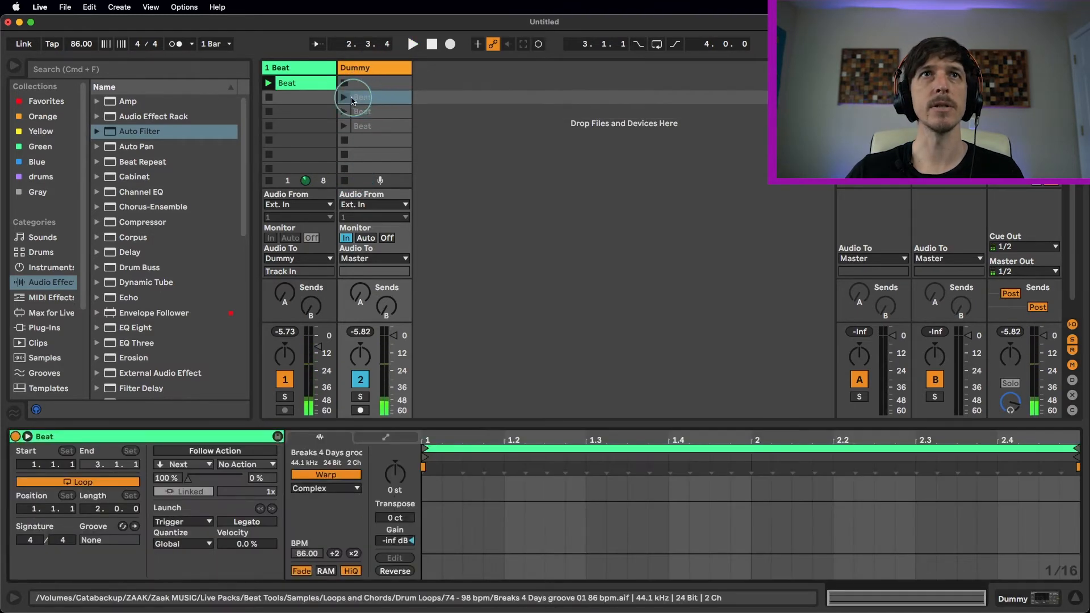
left_click(351, 98)
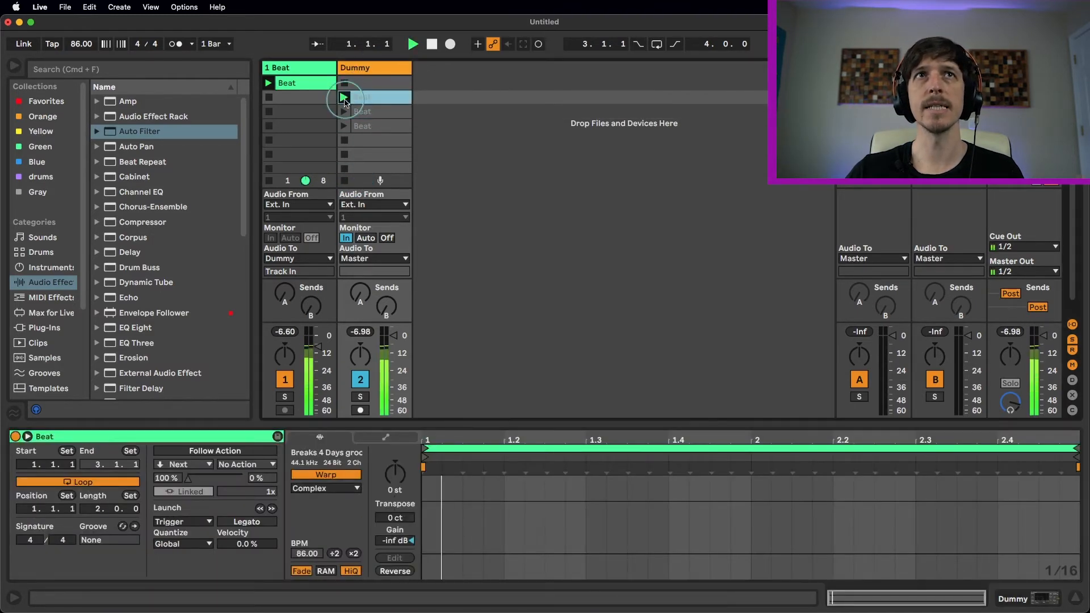
left_click(362, 182)
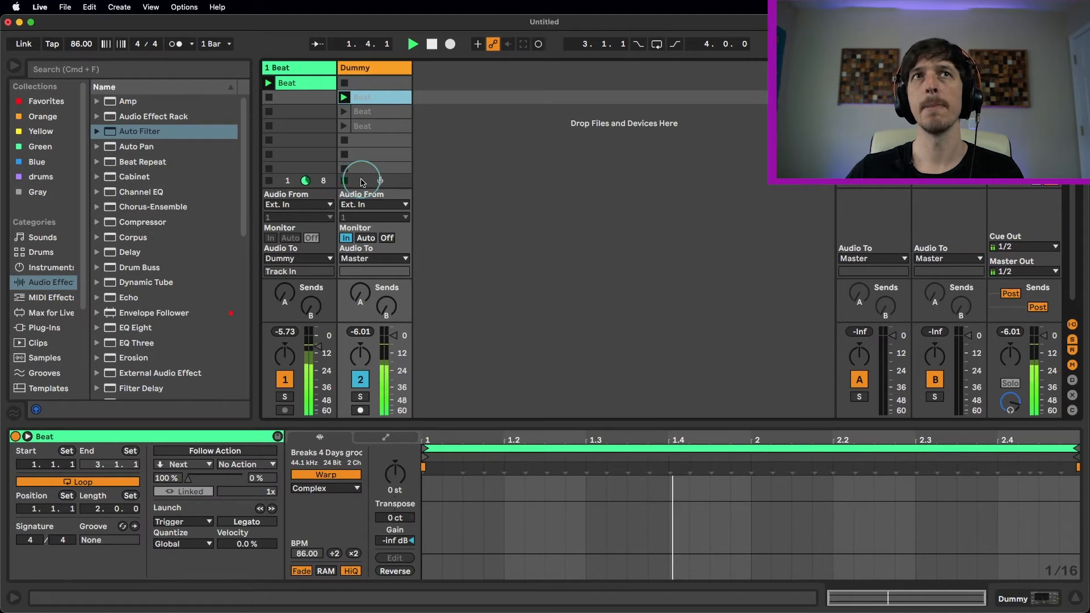
left_click(364, 73)
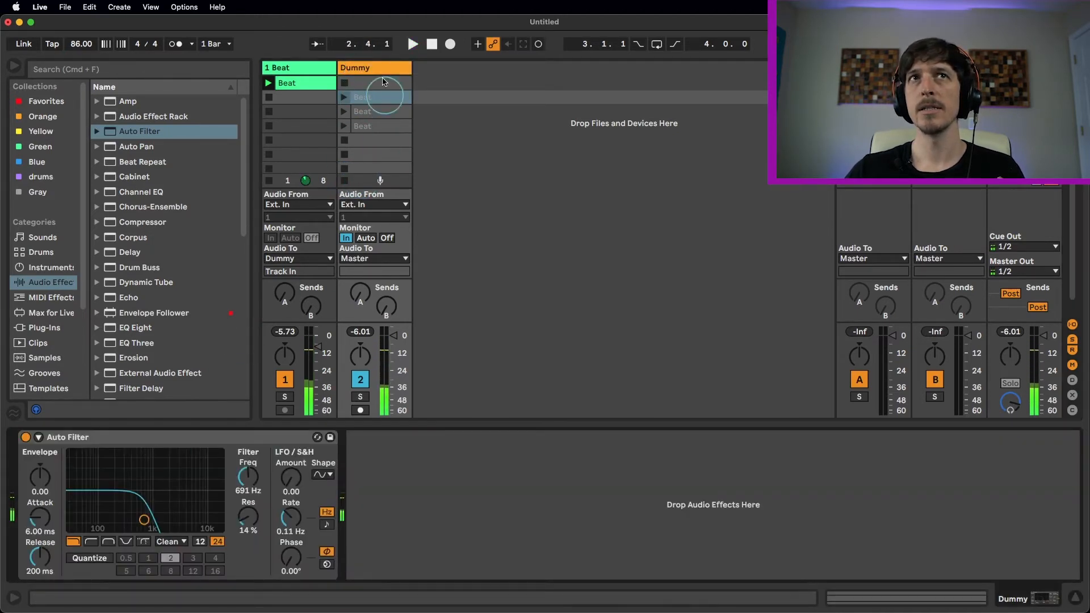
left_click(128, 519)
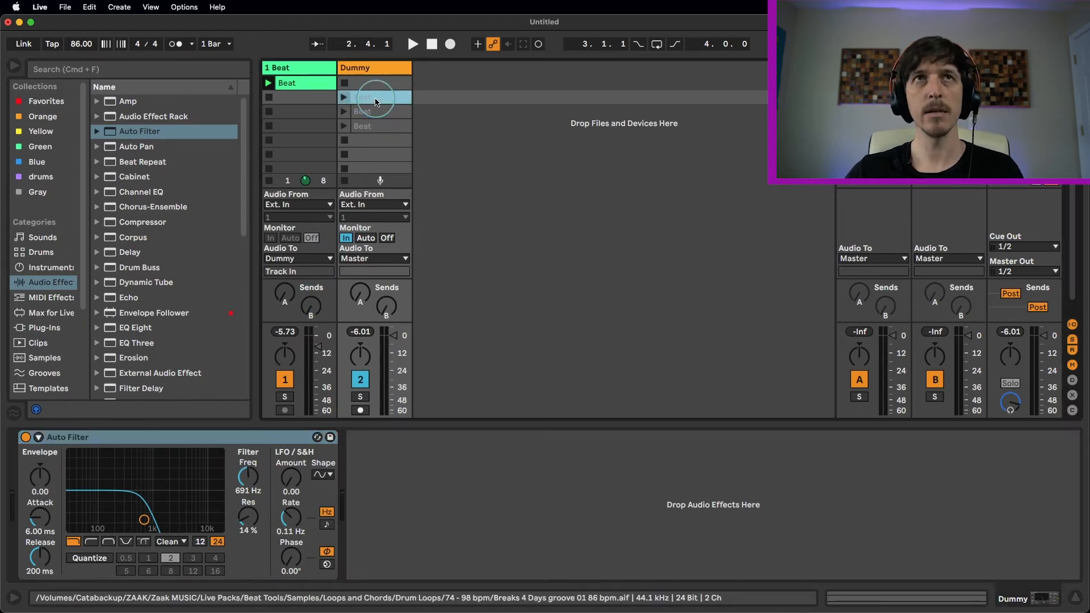
Copy the uppermost Dummy clip into the empty first slot and clear the copy's filter frequency envelope
left_click_drag(375, 101, 377, 85)
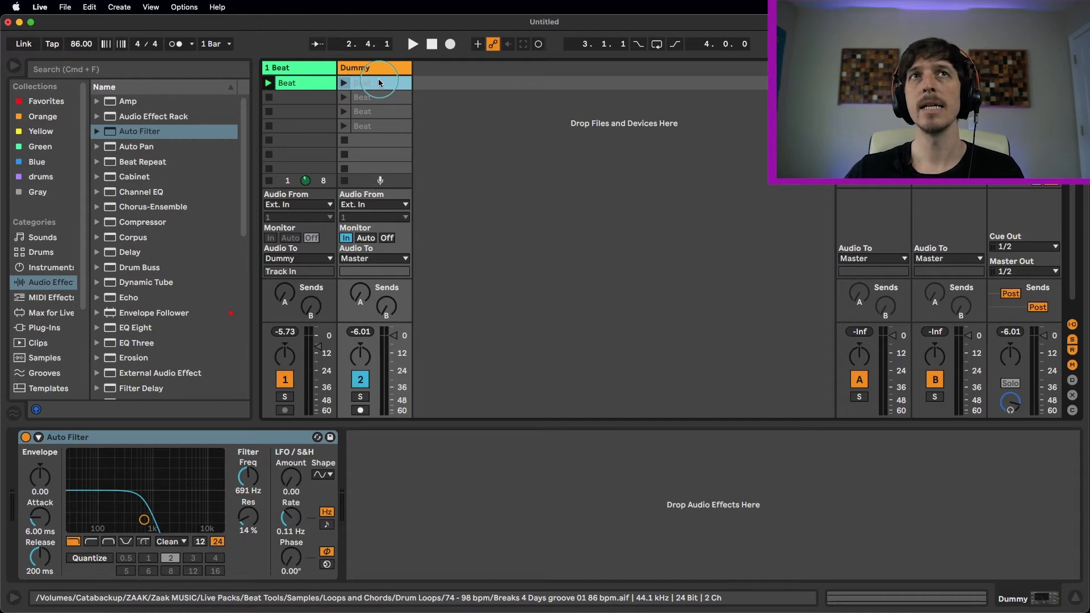
left_click(378, 82)
left_click(375, 456)
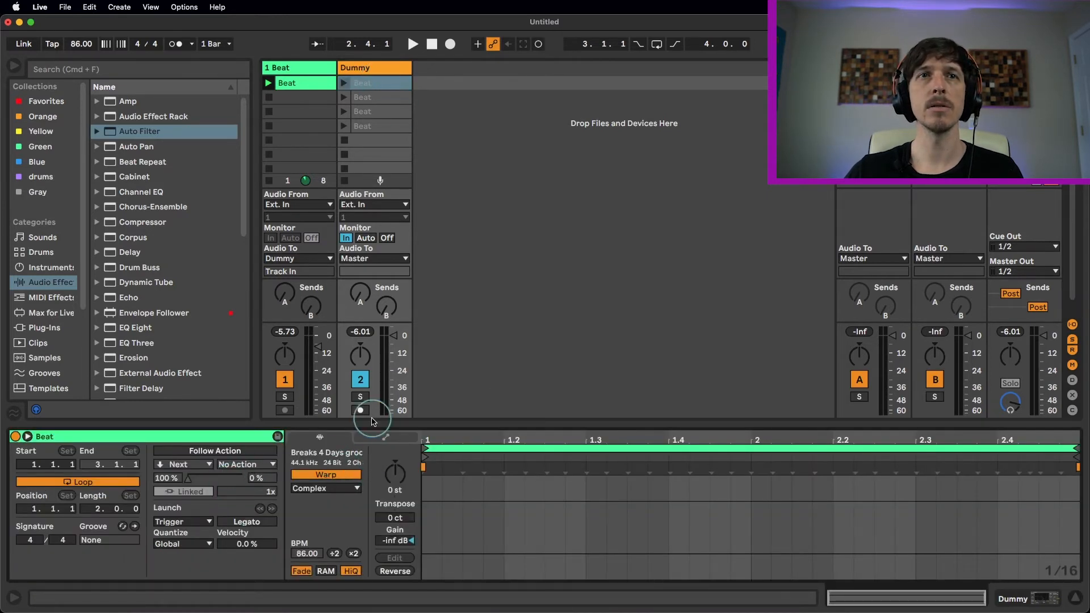
left_click(385, 437)
right_click(662, 503)
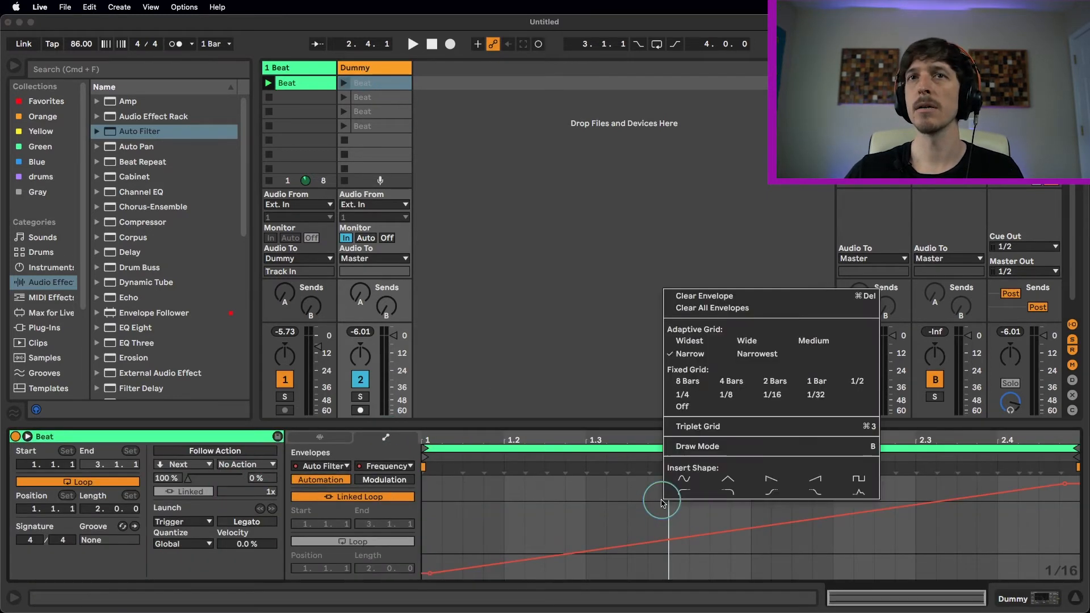
left_click(739, 303)
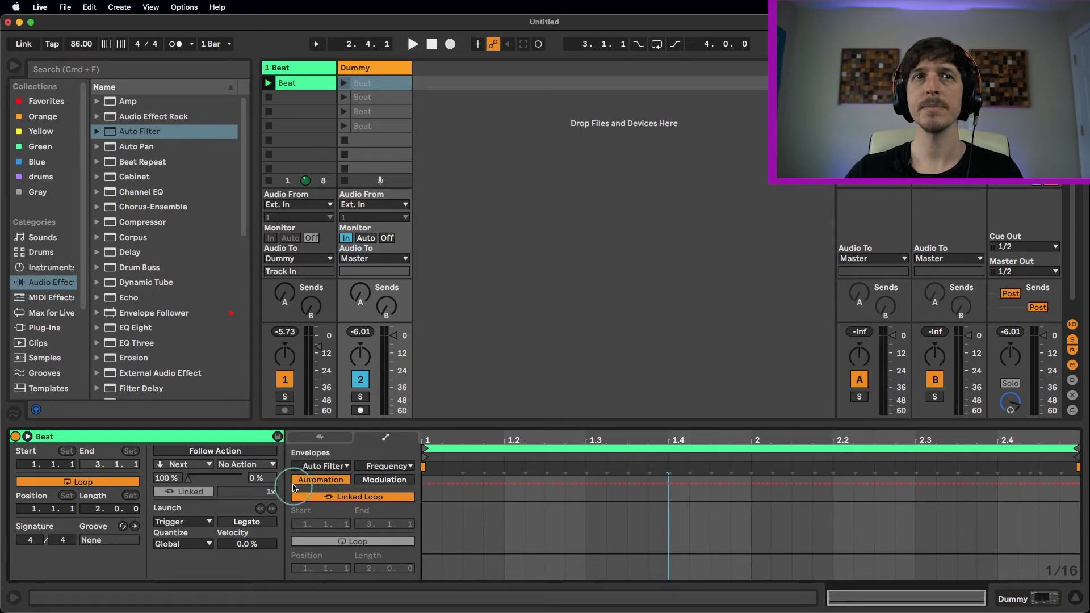
Choose the Auto Filter Device On envelope for the first-slot Dummy clip and lower it to off across the whole clip
left_click(345, 466)
left_click(323, 489)
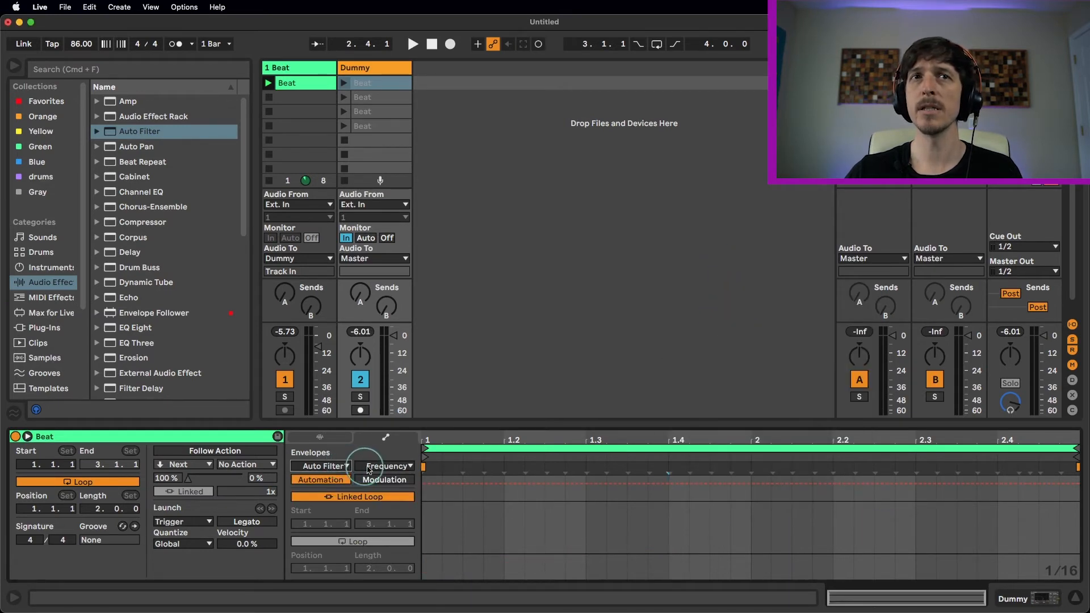
left_click(378, 466)
left_click(392, 144)
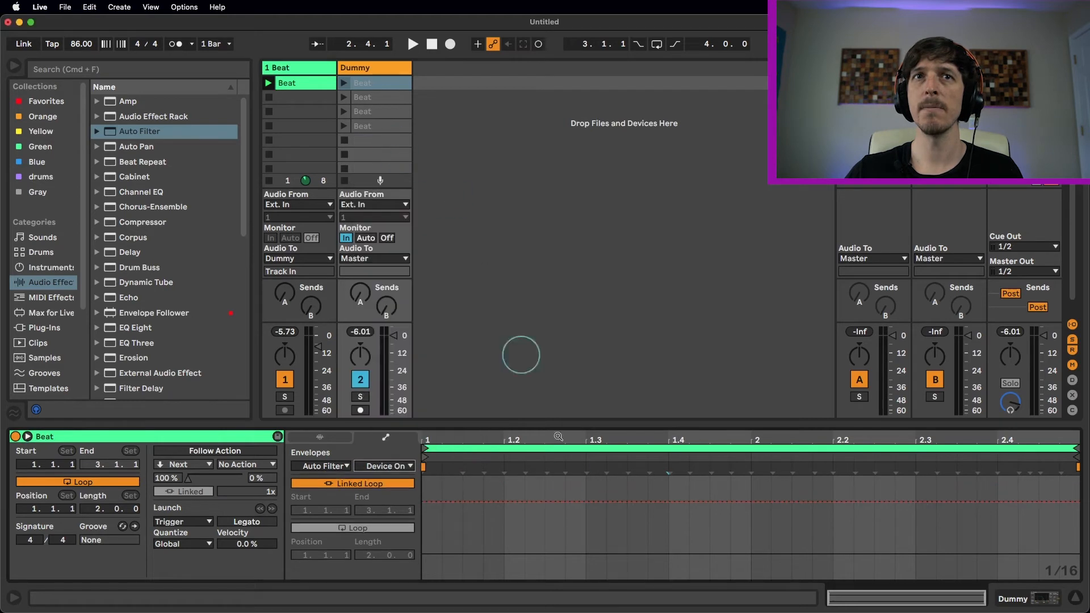
left_click_drag(579, 499, 579, 558)
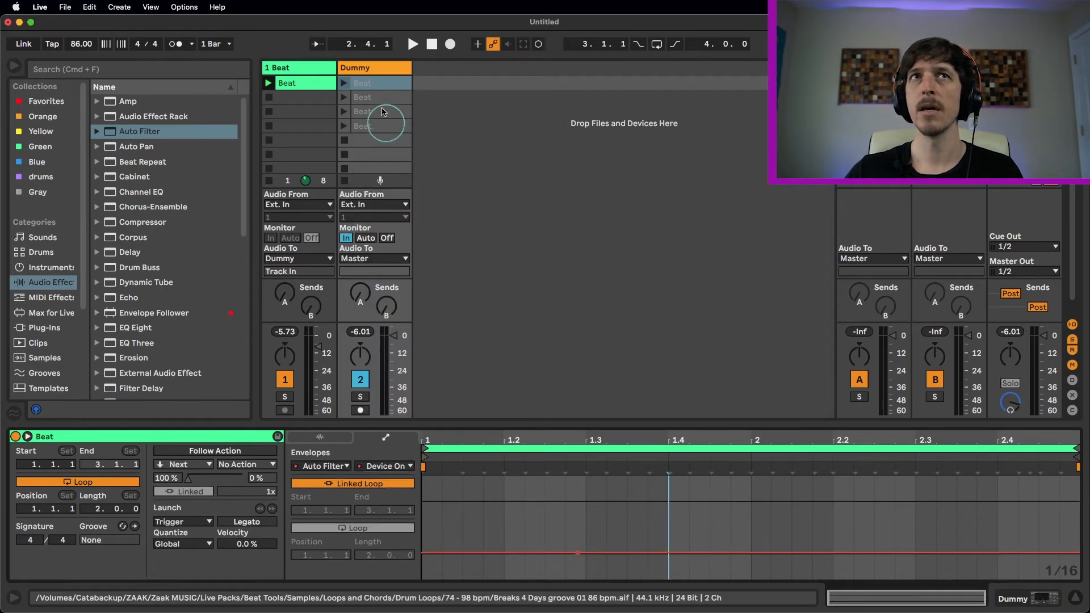
Rename the Dummy track's first-slot clip as reset
left_click(361, 89)
key("super+r")
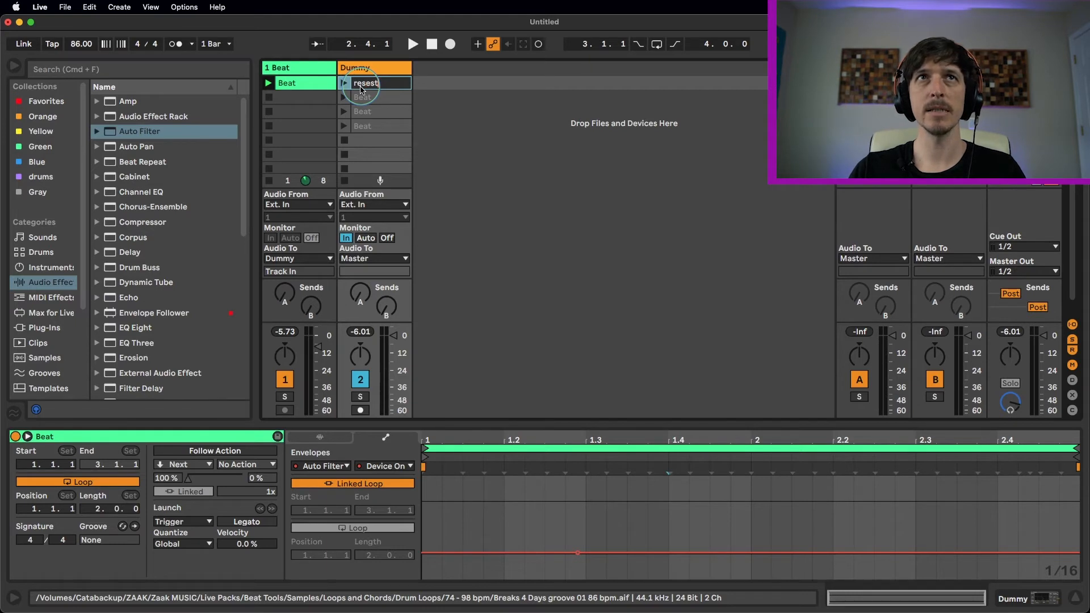
type("rese")
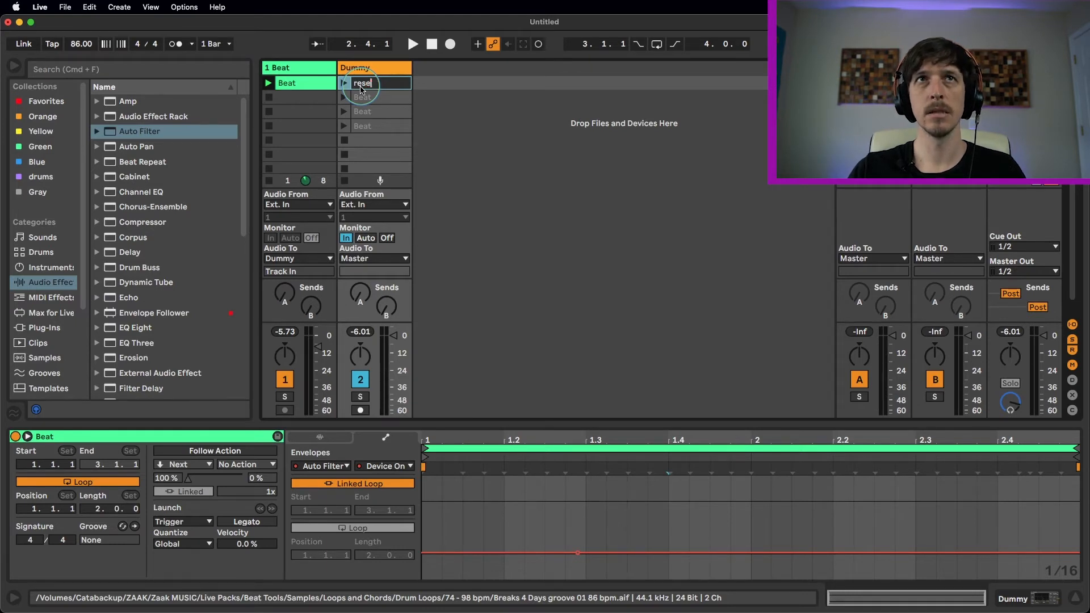
type("t")
key("Return")
Play the reset clip, examine the Auto Filter's on/off state on the Dummy track, and stop playback
left_click(344, 82)
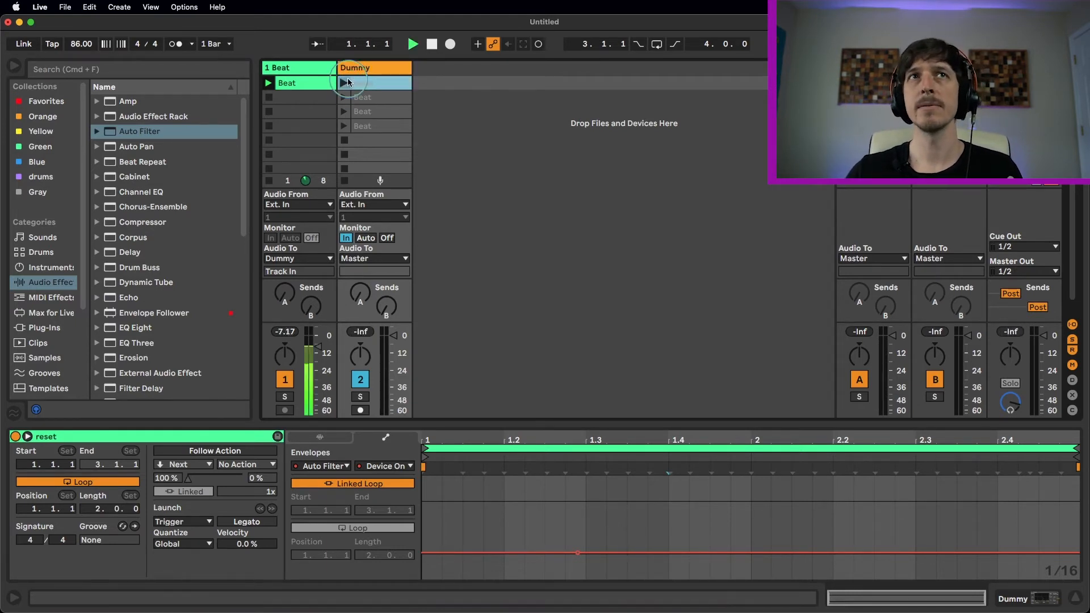
left_click(350, 158)
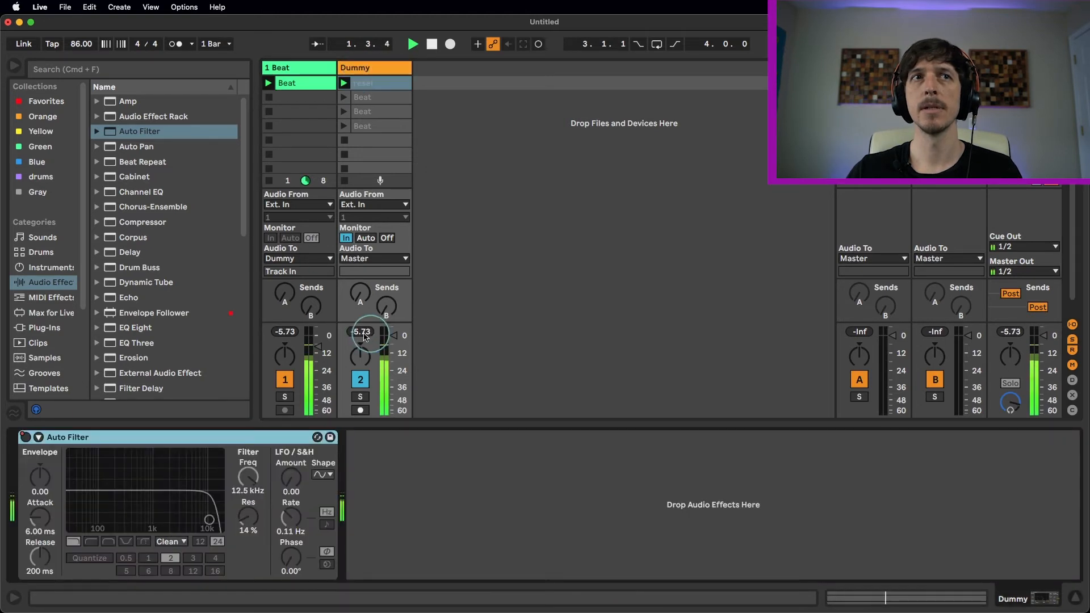
left_click(163, 438)
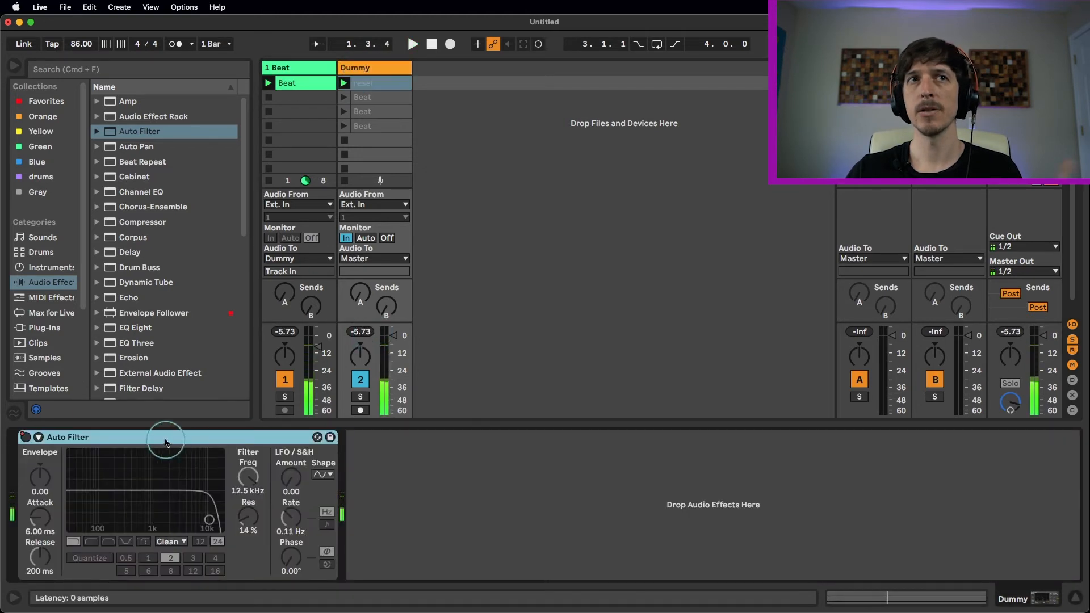
Play the second-slot Dummy clip, switch to the reset clip to check that the Auto Filter turns off, and stop playback
left_click(369, 116)
left_click(369, 125)
left_click(369, 111)
left_click(368, 97)
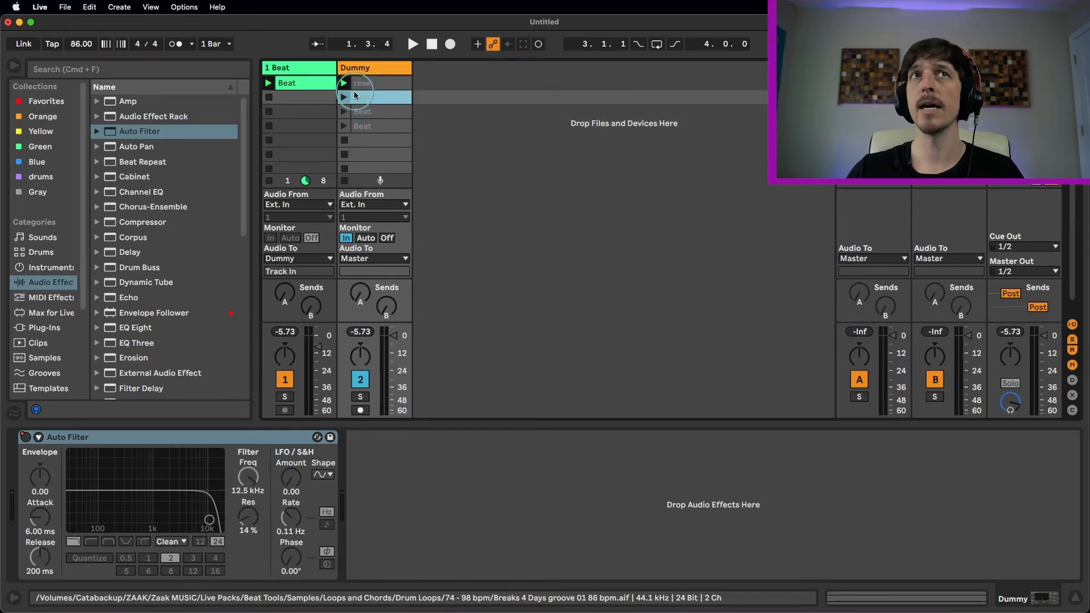
left_click(345, 98)
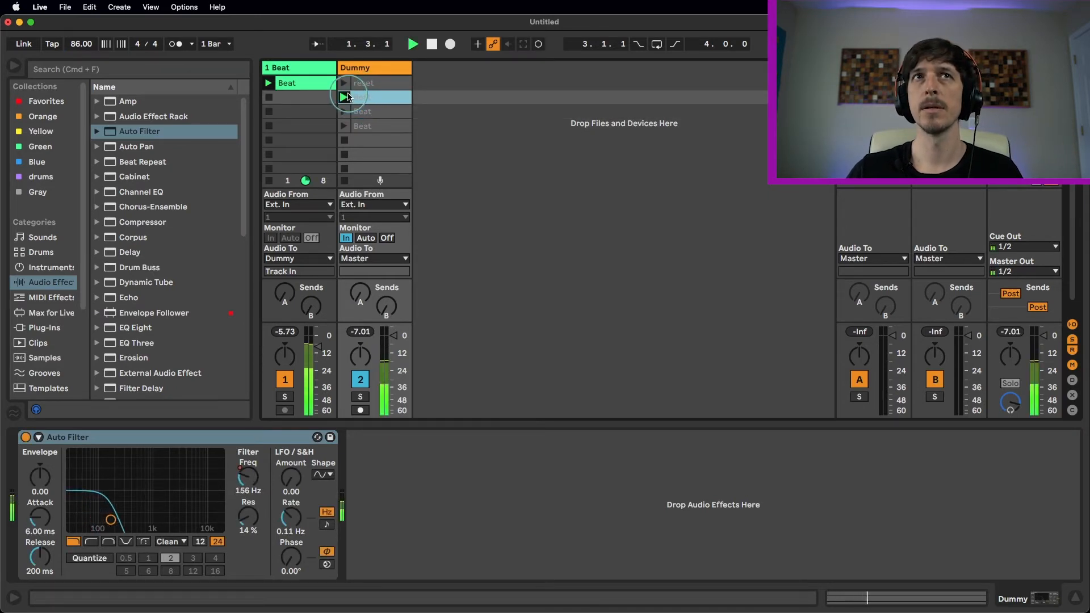
left_click(347, 85)
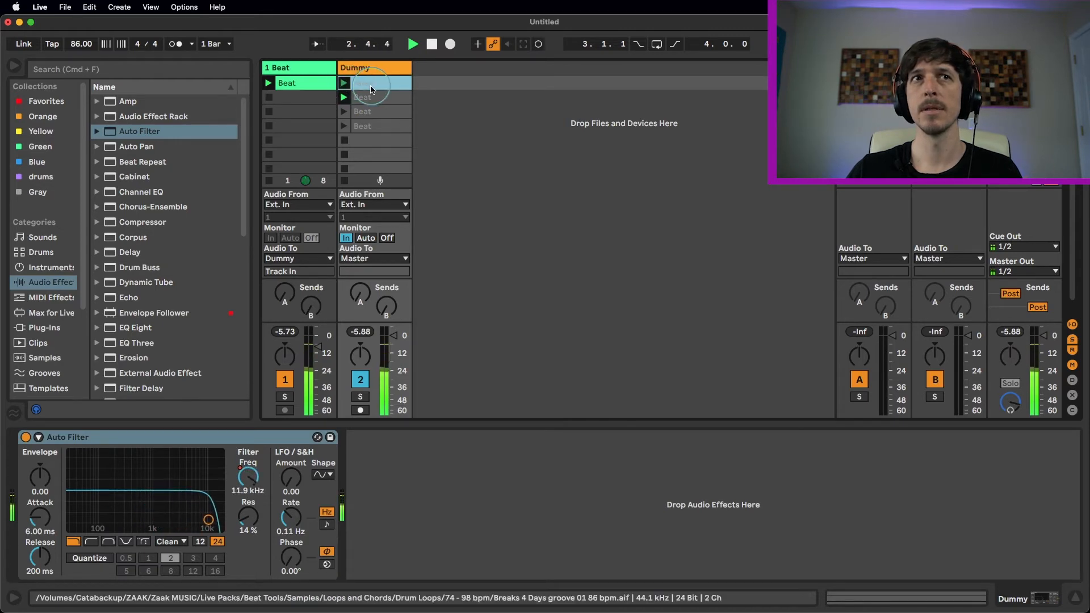
key("space")
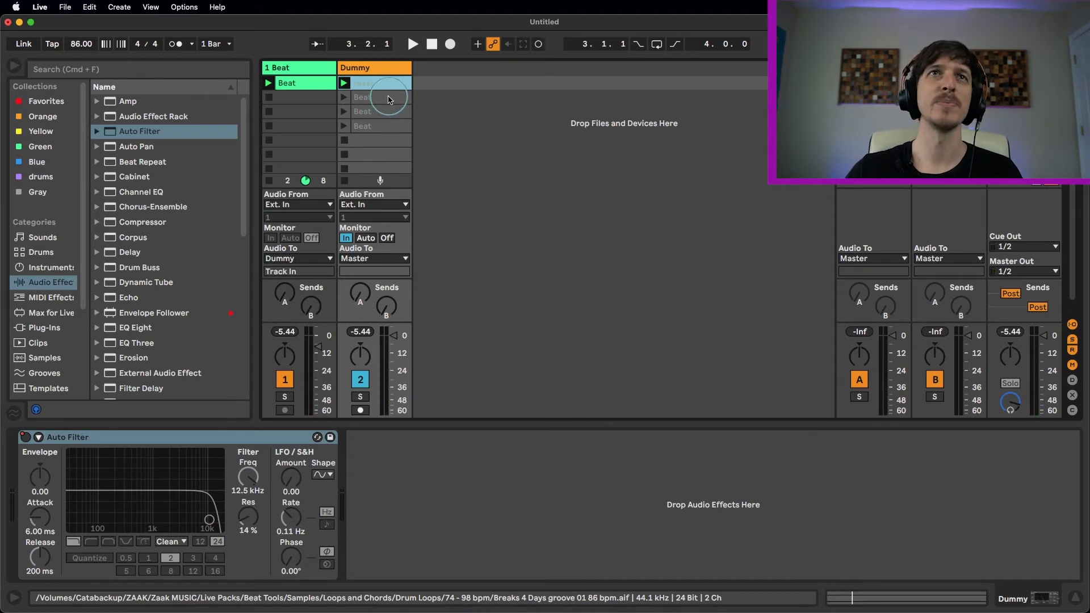
Enable a linked Follow Action set to First on the three Beat clips below reset on the Dummy track
left_click(389, 99)
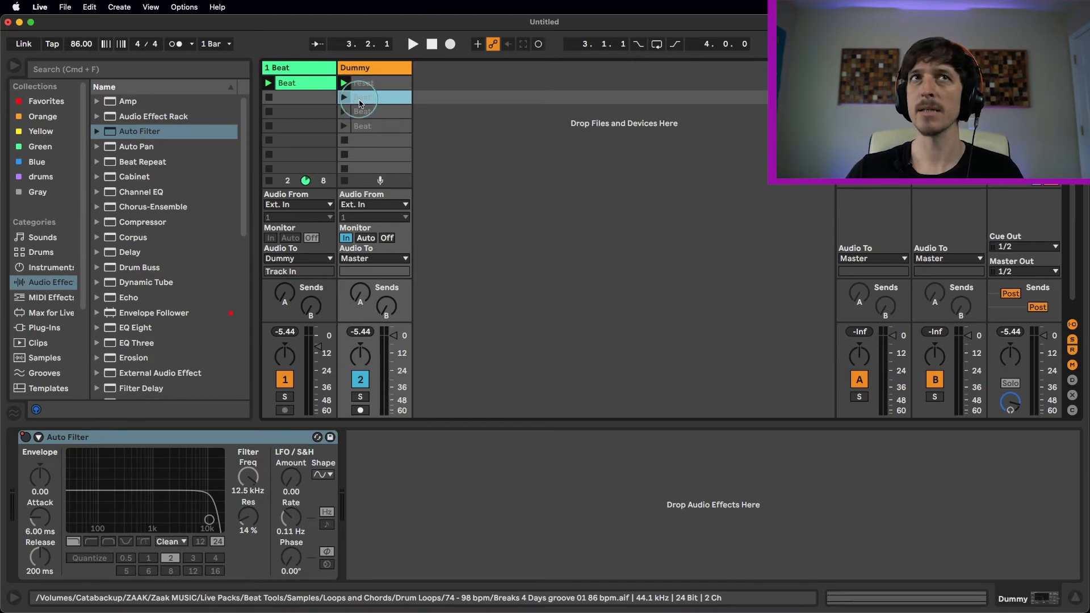
left_click(376, 126)
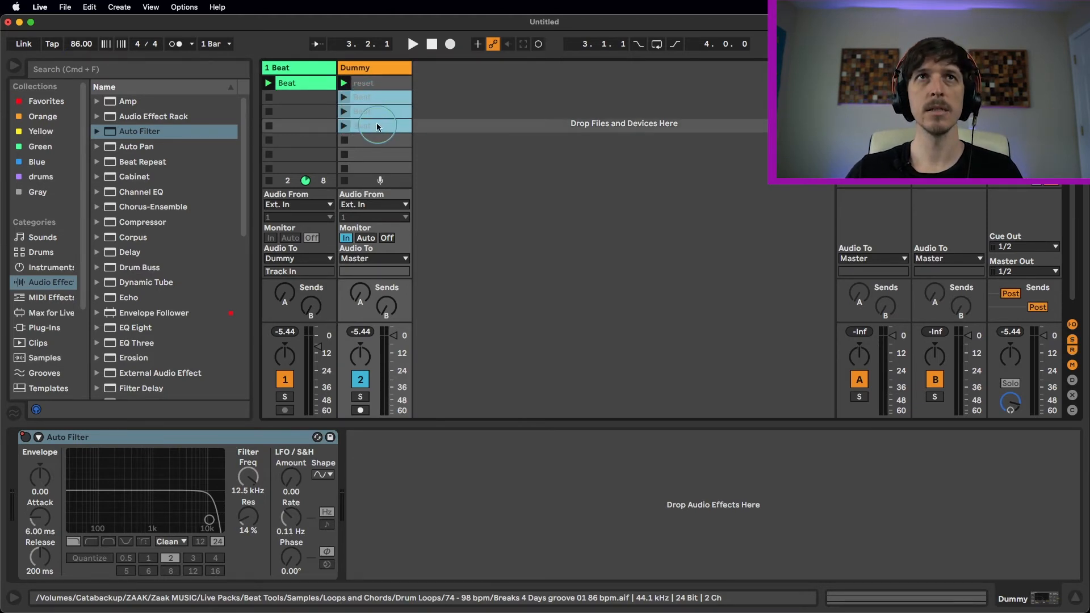
left_click(374, 84)
left_click(380, 103)
left_click(380, 121, "shift")
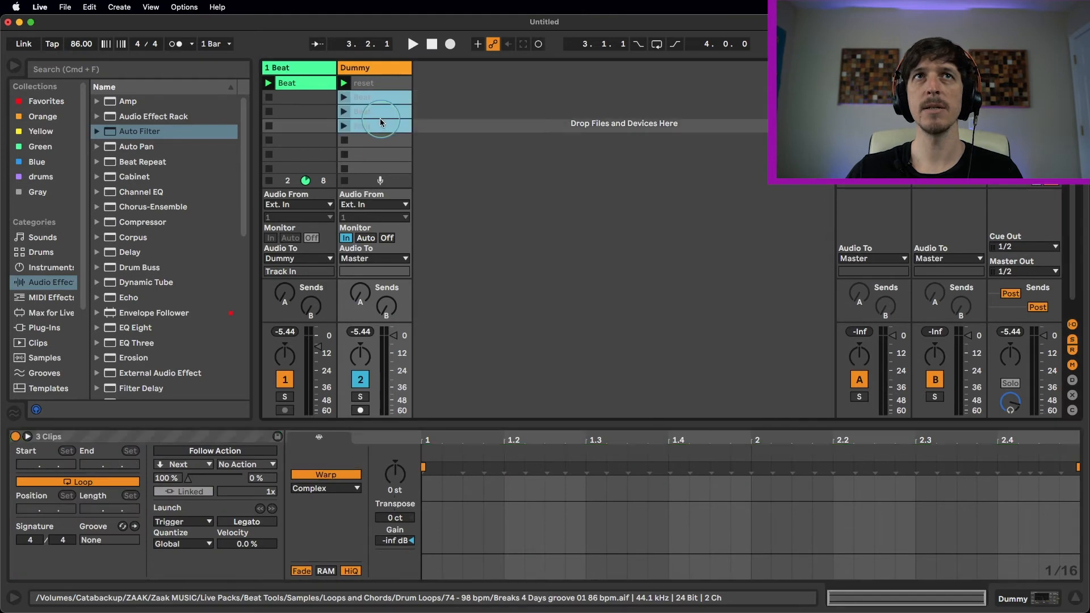
left_click(26, 438)
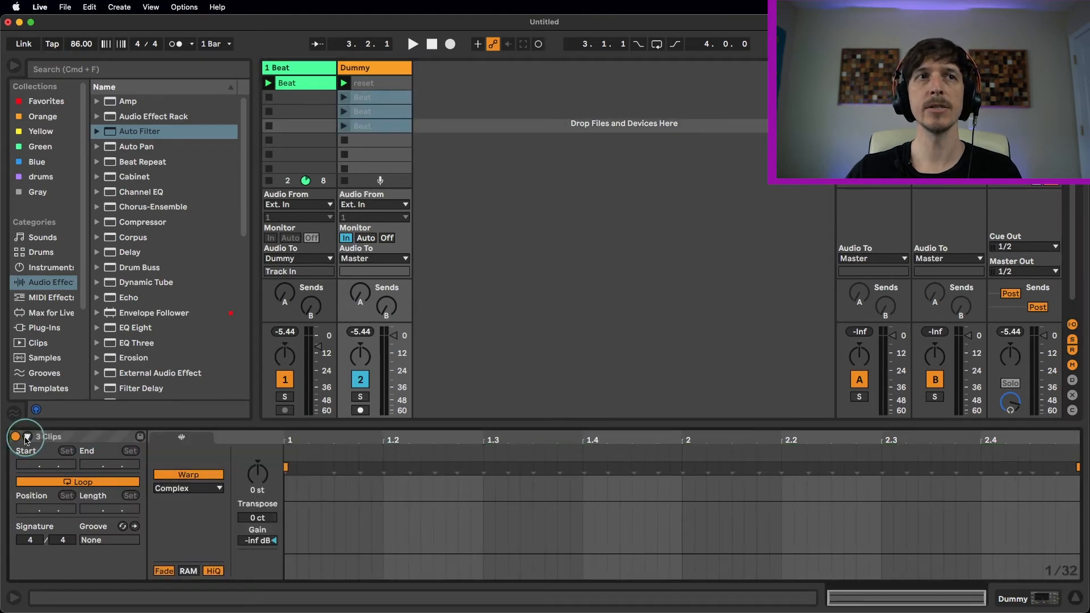
left_click(26, 437)
left_click(26, 437)
left_click(26, 437)
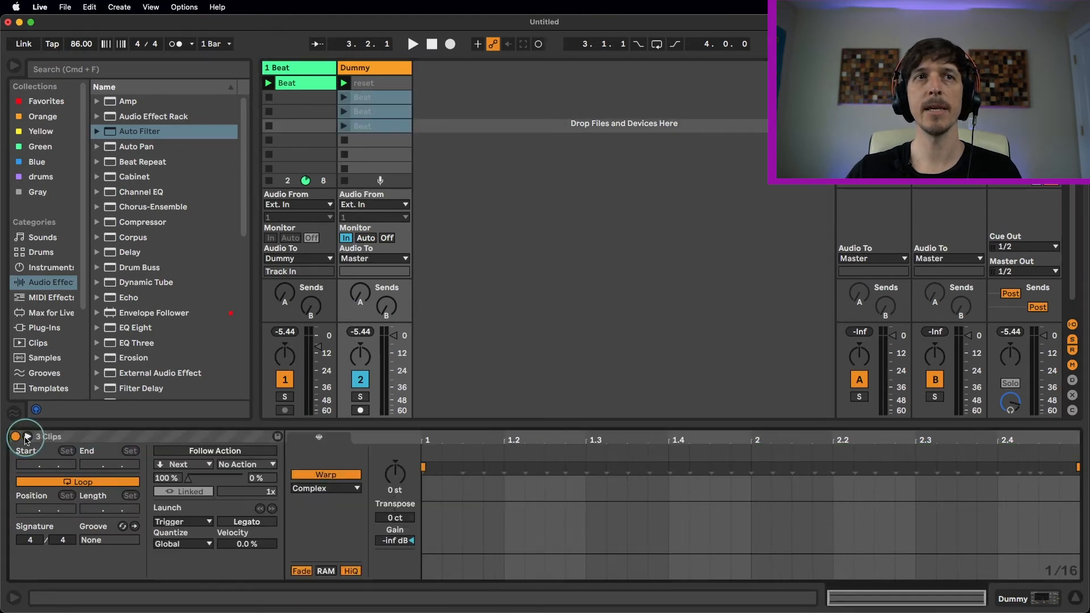
left_click(210, 451)
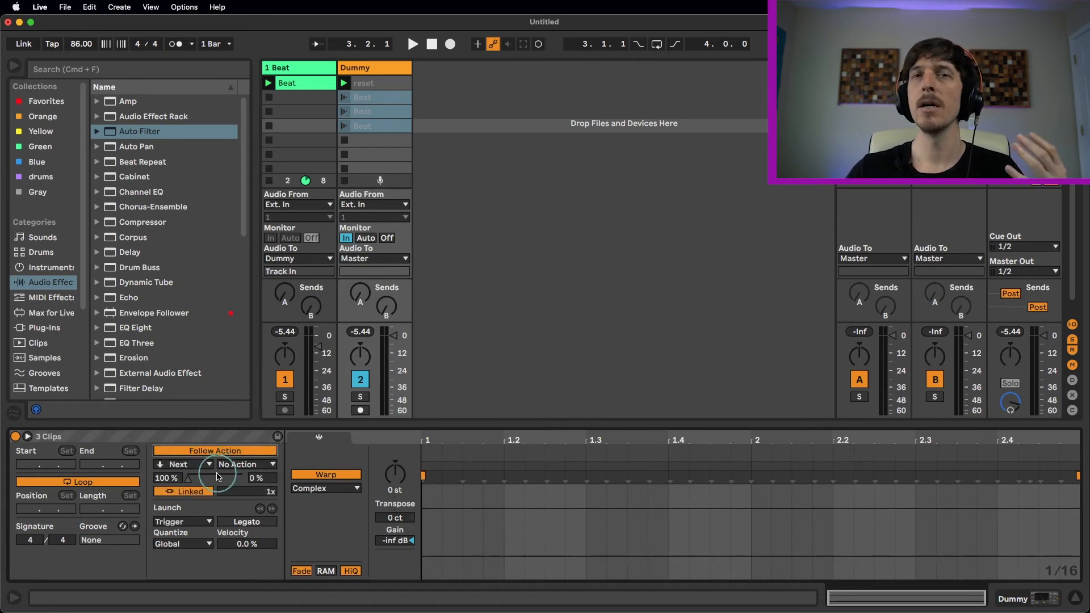
left_click(205, 464)
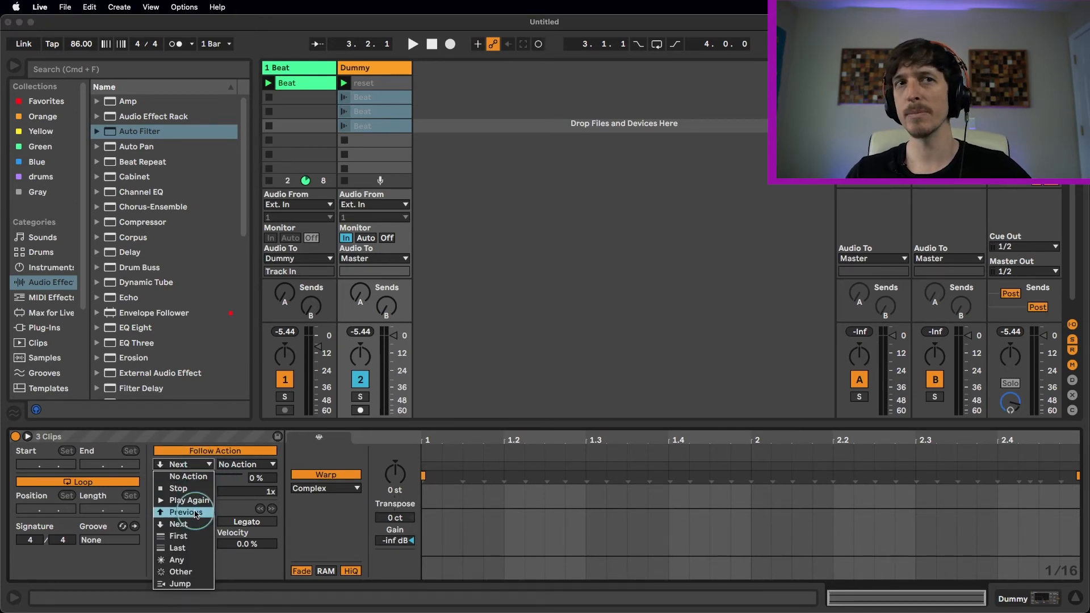
left_click(188, 541)
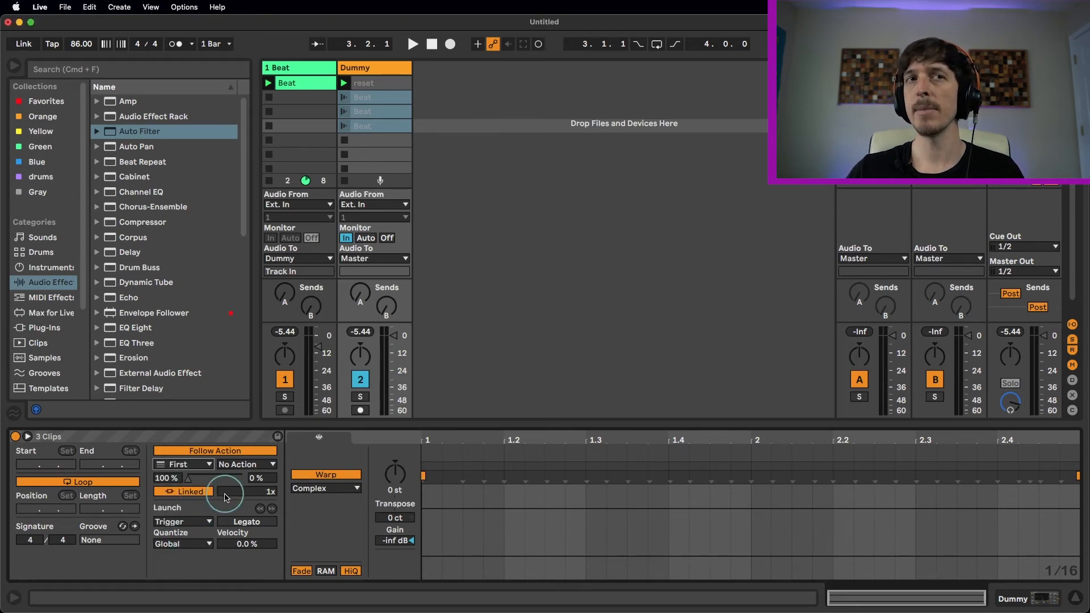
left_click(206, 491)
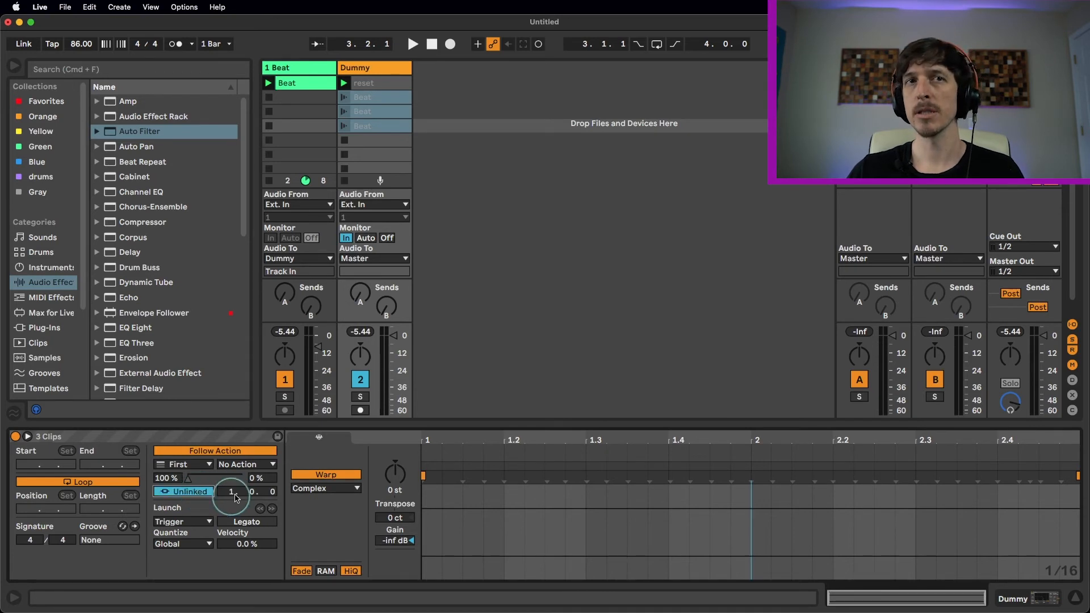
left_click(190, 492)
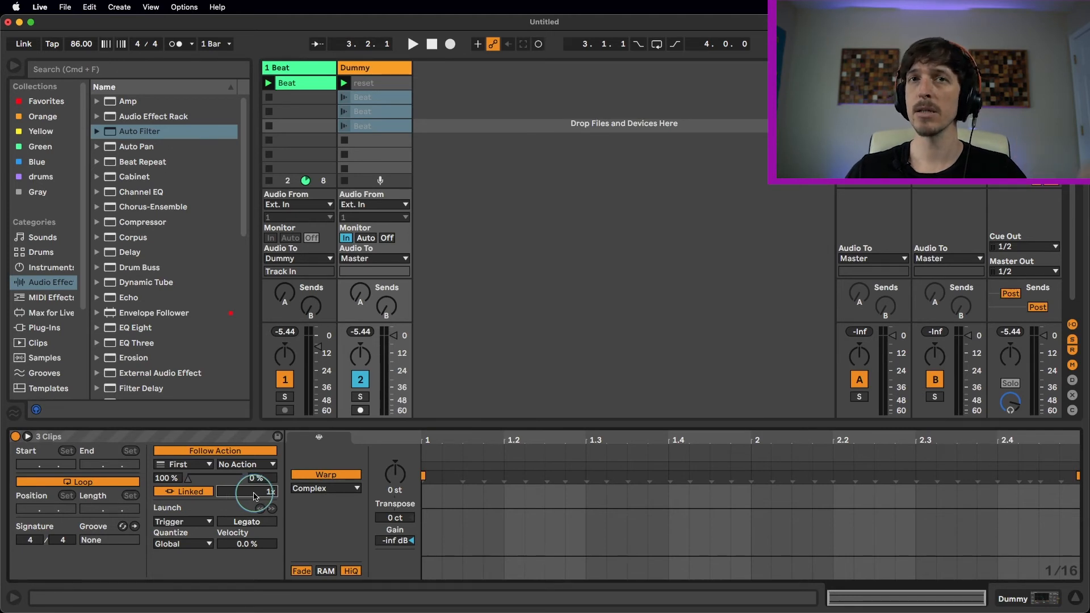
Play the set from the reset clip, launch the second-slot and fourth-slot Dummy clips to check their Follow Action, and stop playback
left_click(369, 85)
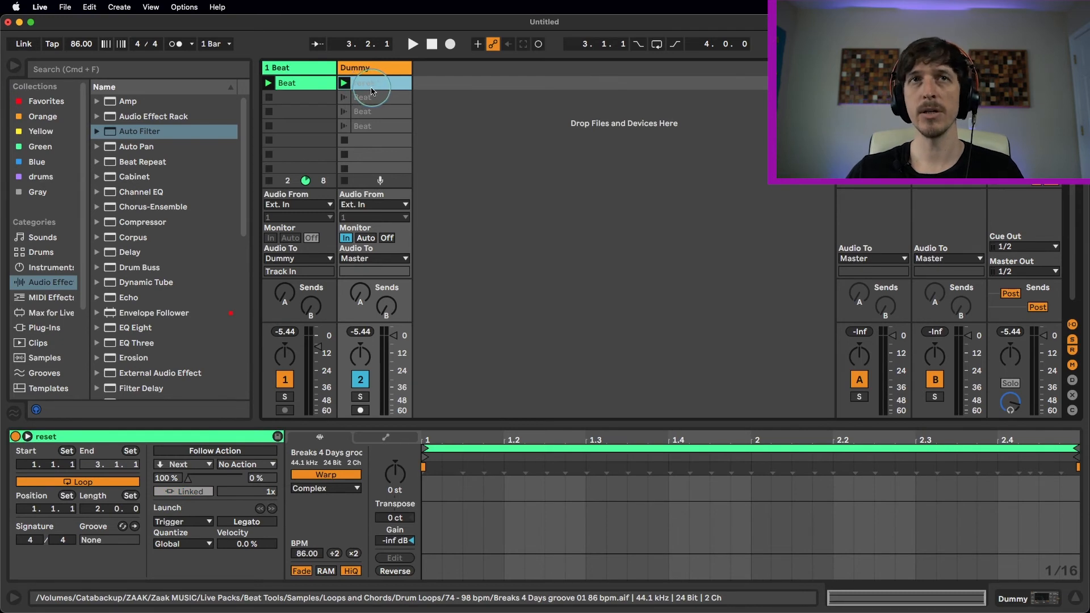
key("space")
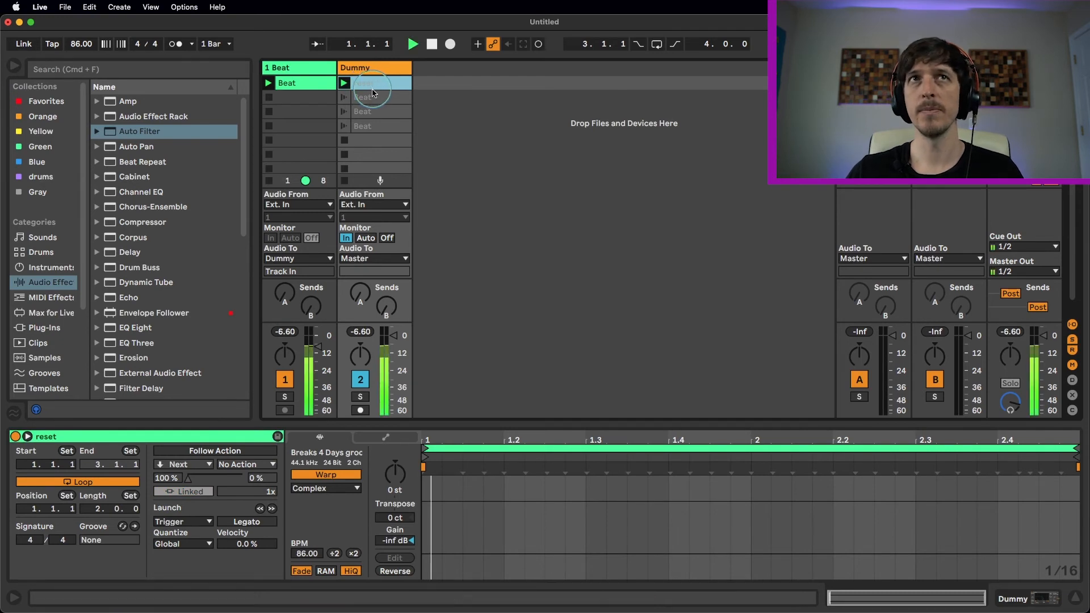
left_click(346, 101)
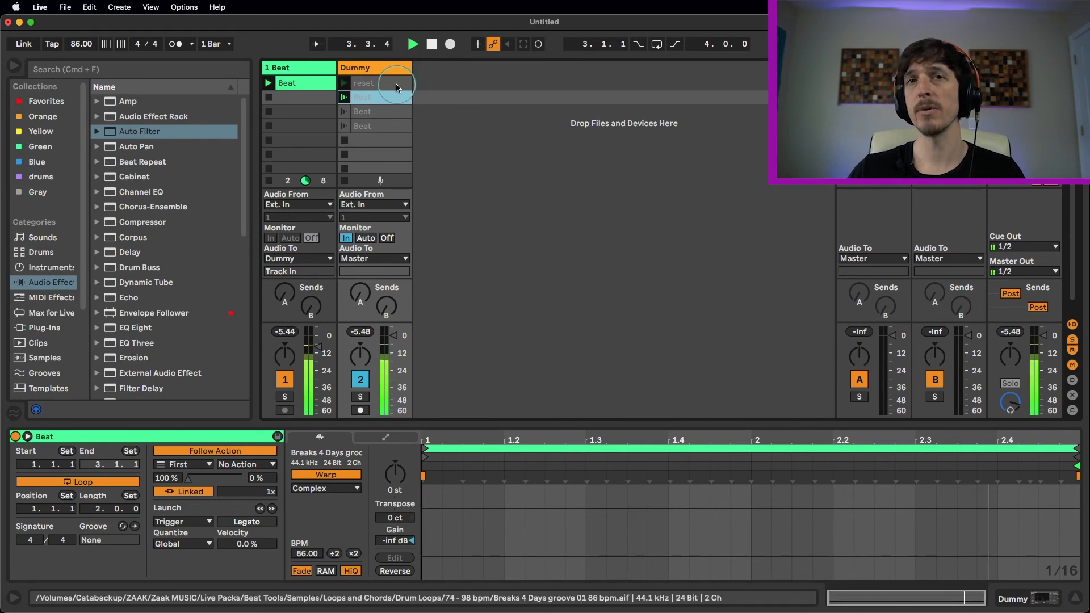
left_click(358, 125)
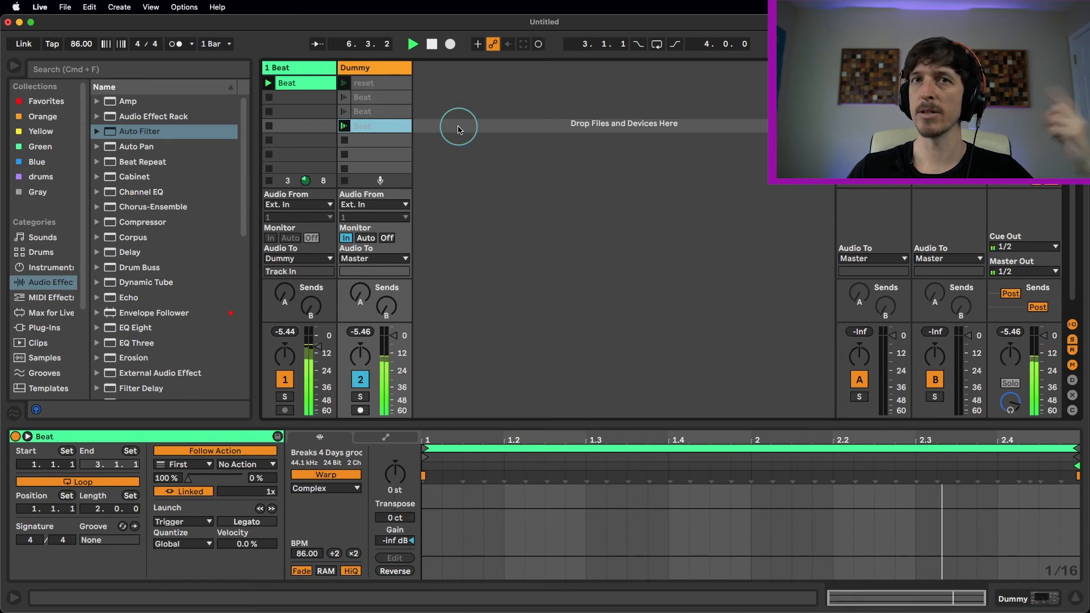
key("space")
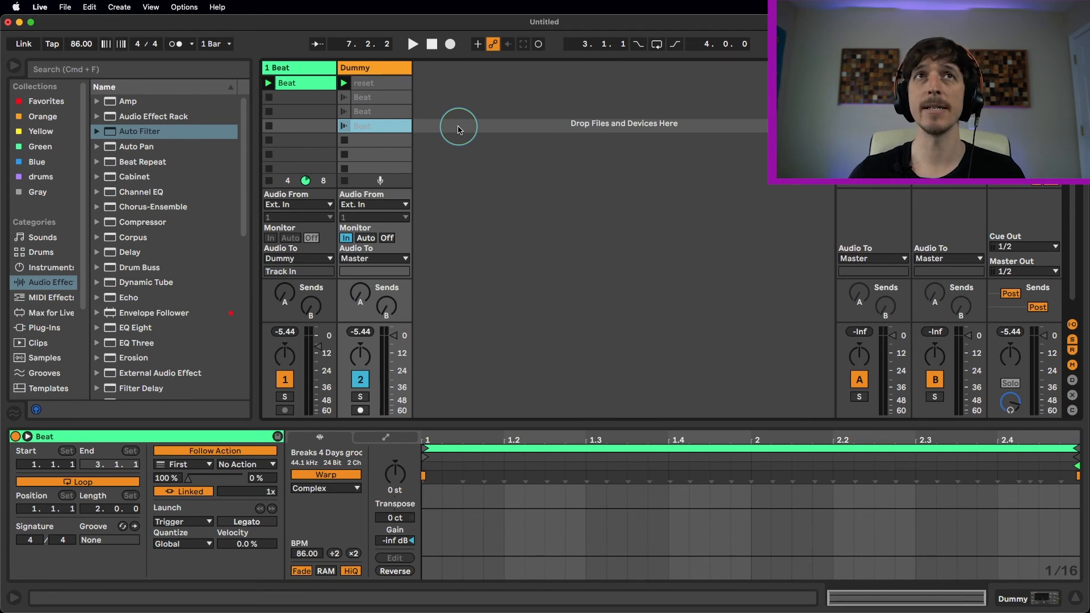
Insert an audio track after the Dummy track, route the Dummy track's audio output to 3-Audio, and select the new track
left_click(402, 69)
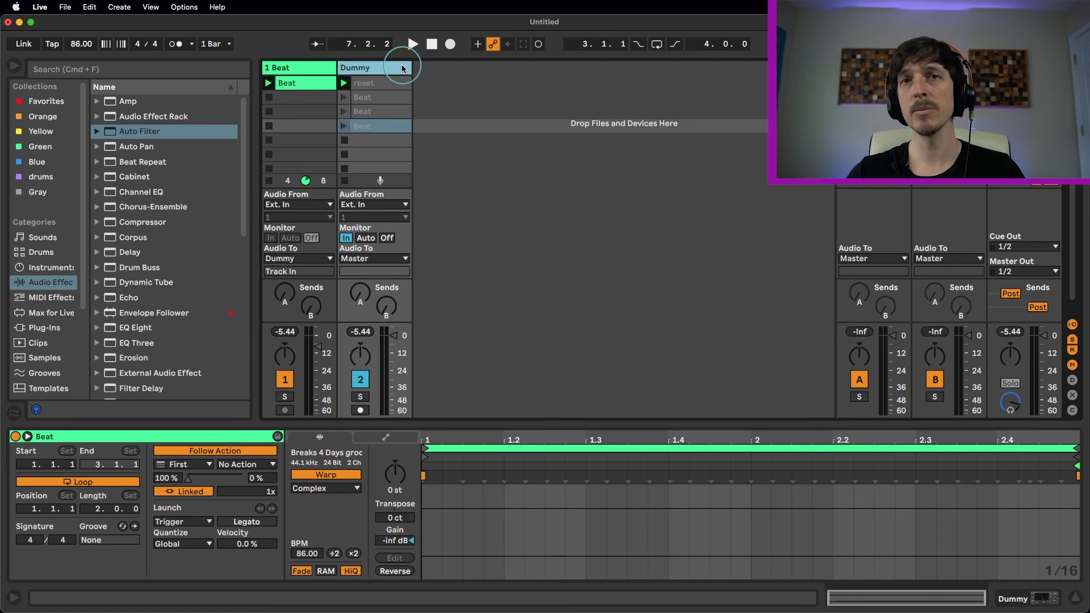
key("super+t")
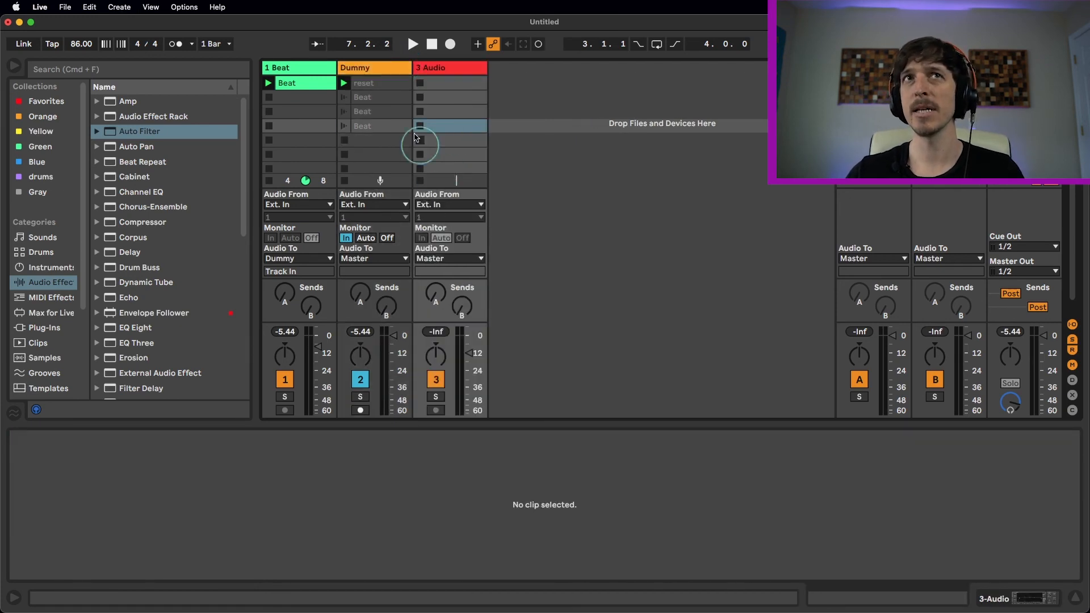
left_click(388, 69)
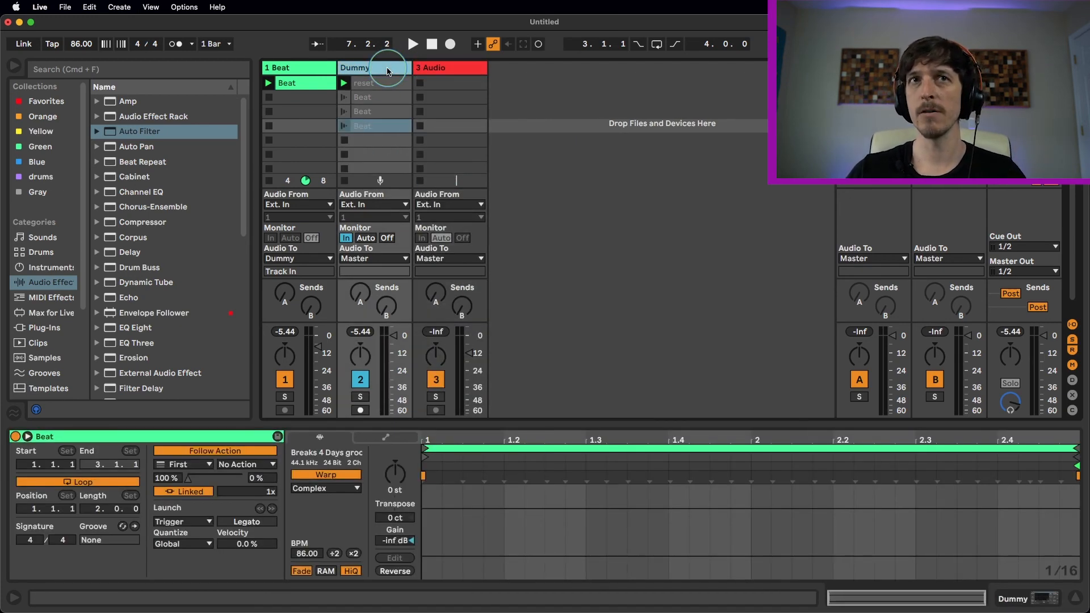
left_click(372, 258)
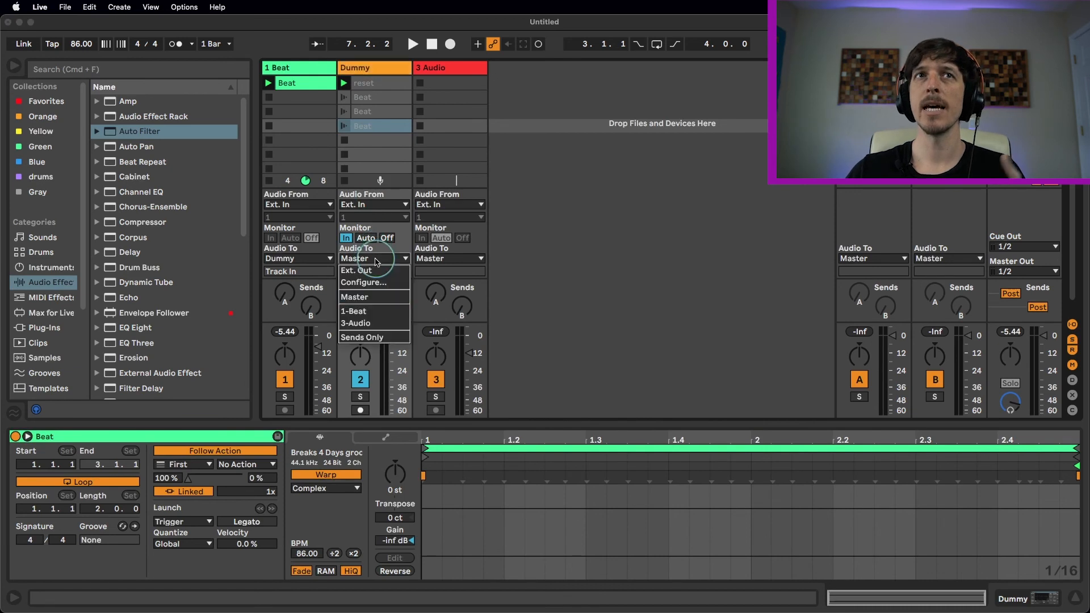
left_click(385, 324)
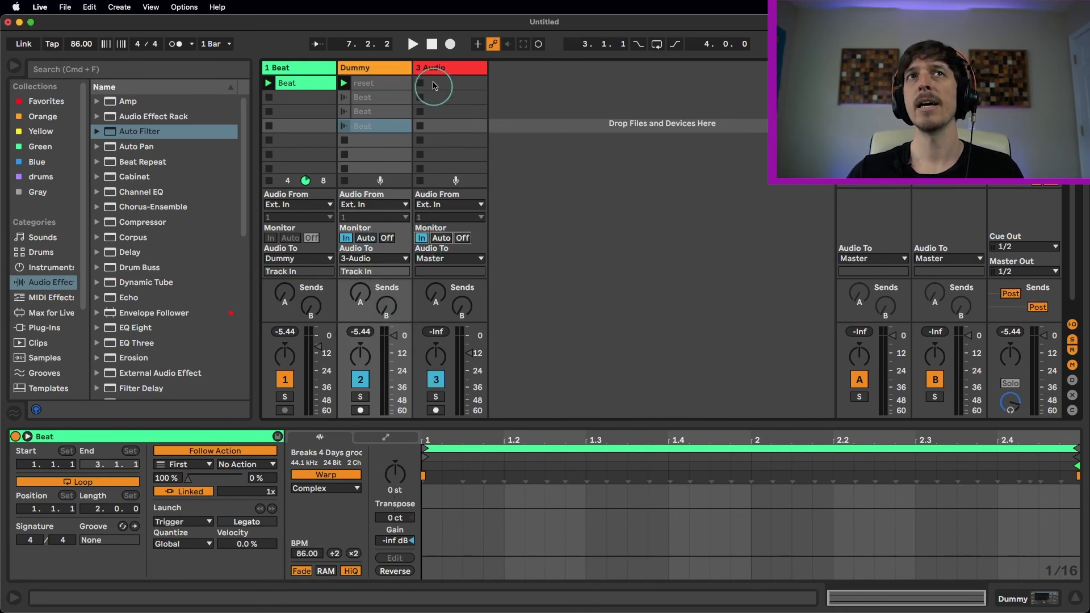
left_click(441, 68)
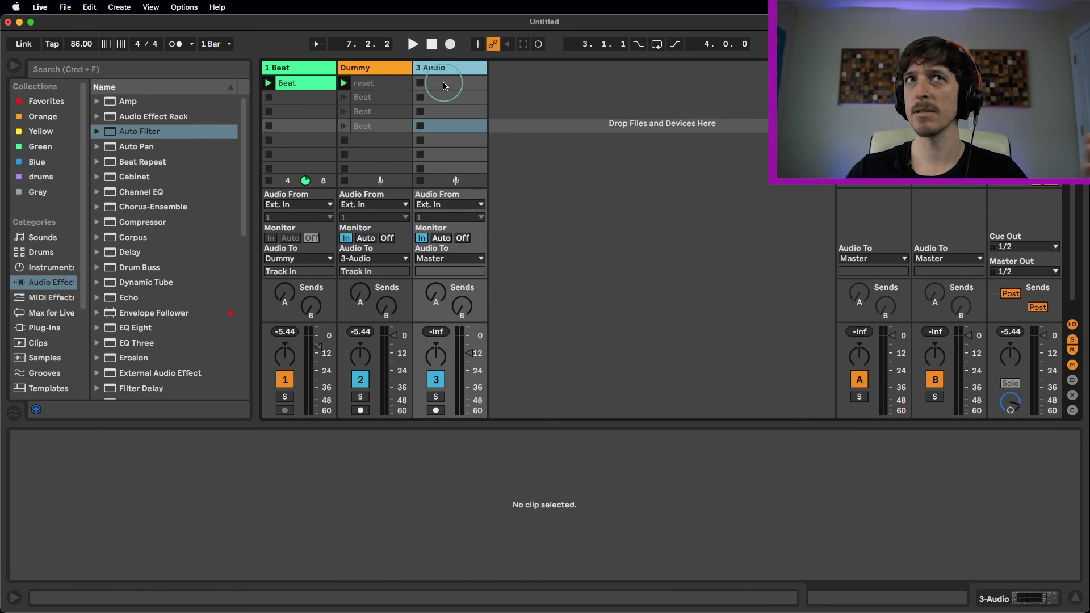